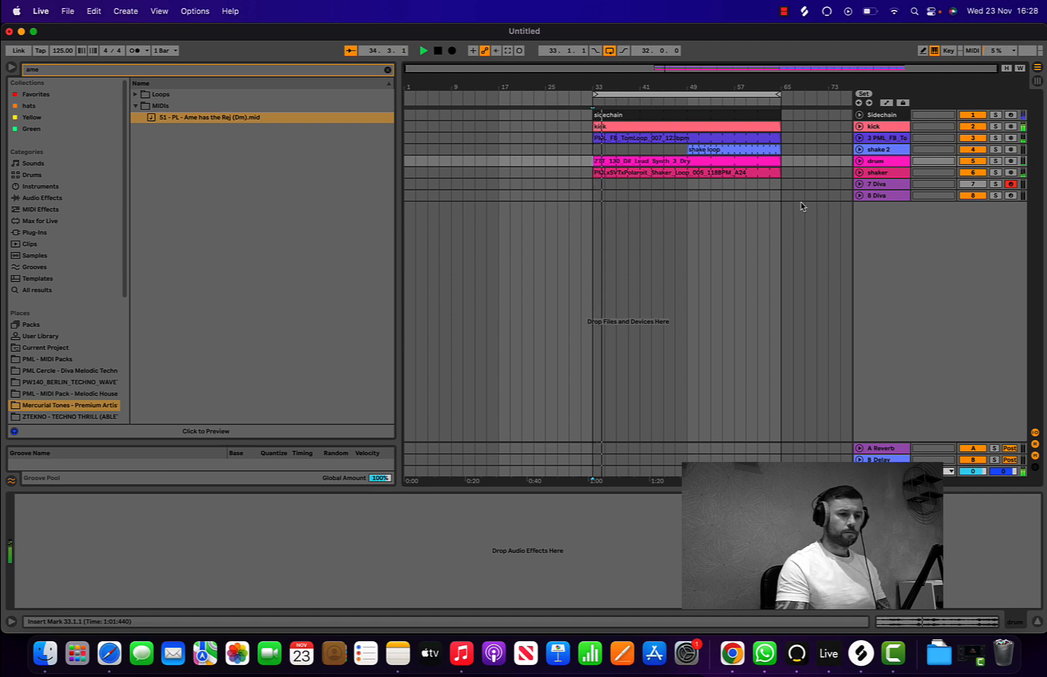
- Play back the drum loops from bar 45 and again from bar 49, and stop playback
key("plus")
key("minus")
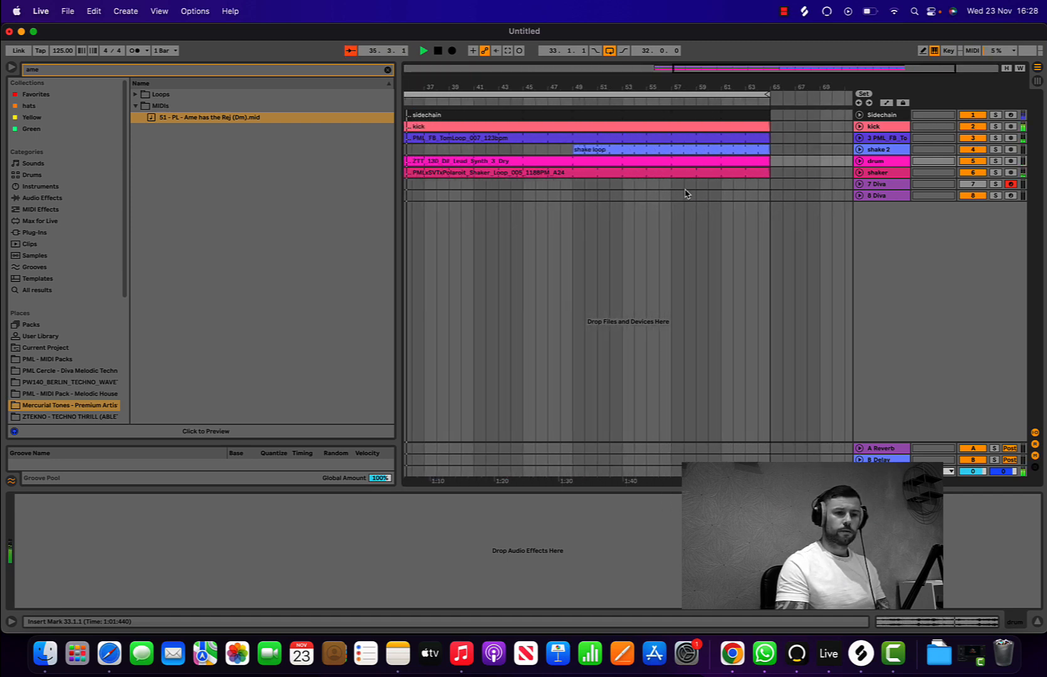
left_click(619, 184)
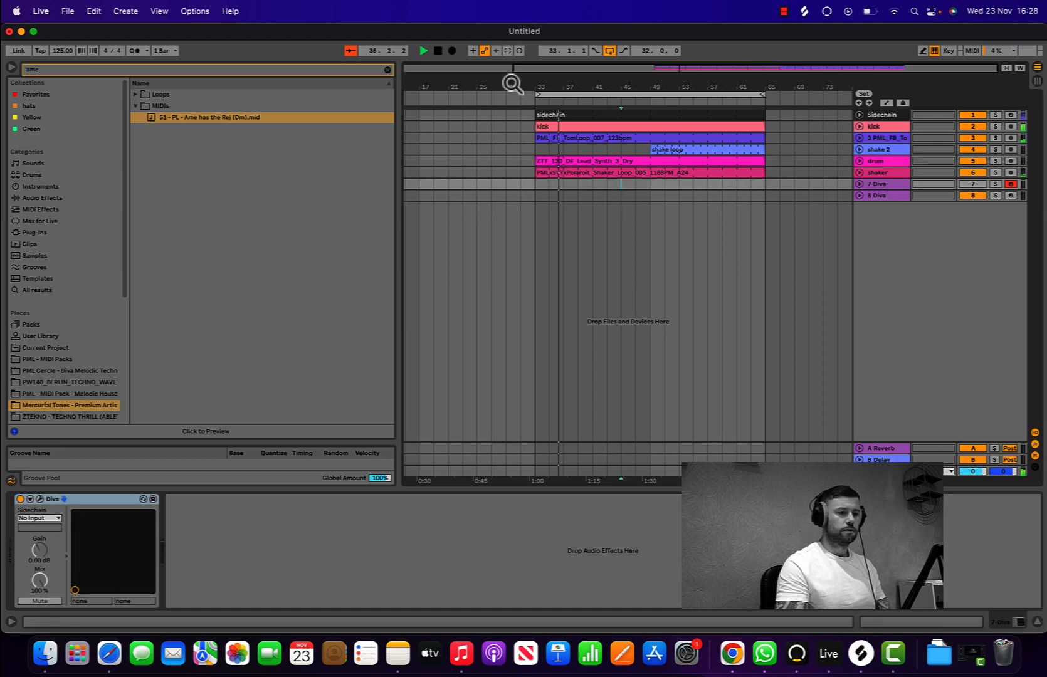
left_click(425, 52)
left_click(655, 185)
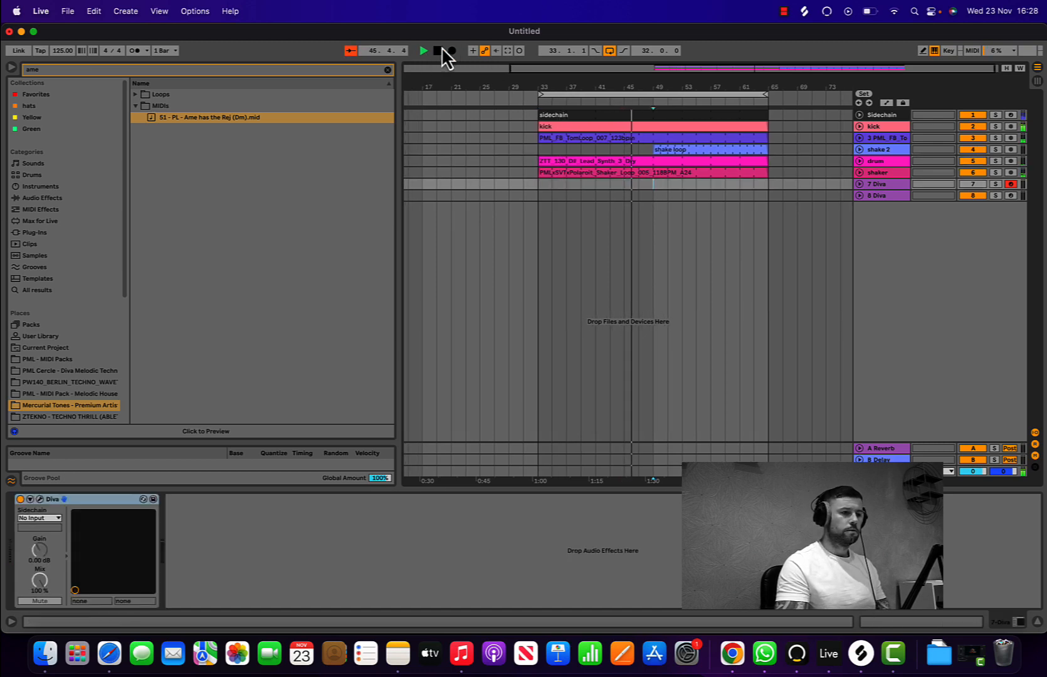
left_click(425, 52)
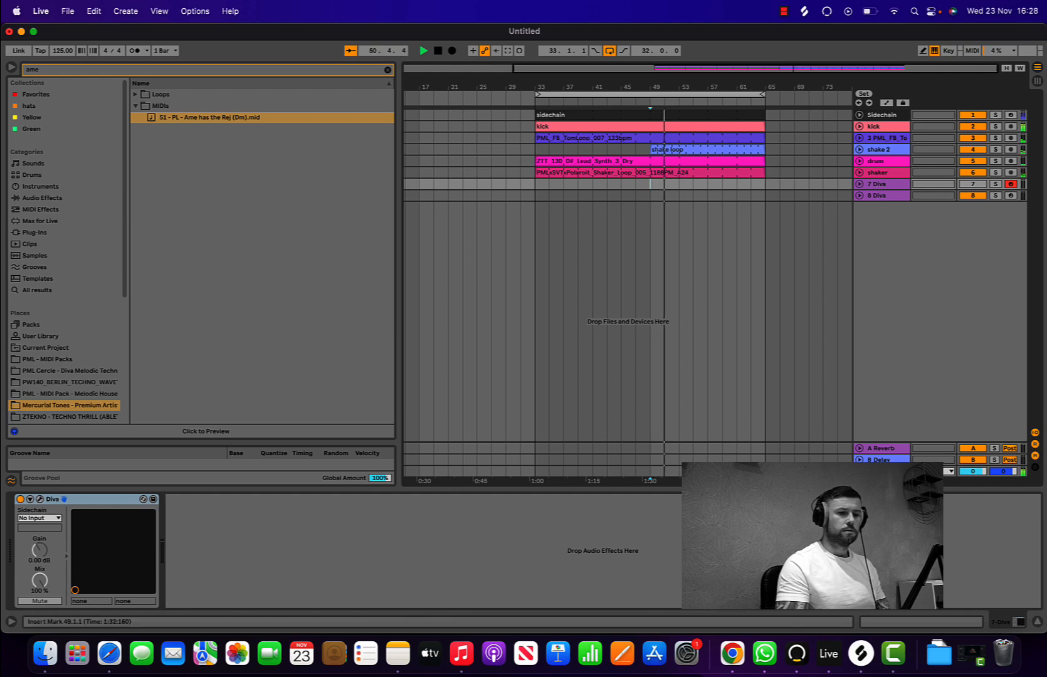
left_click(436, 51)
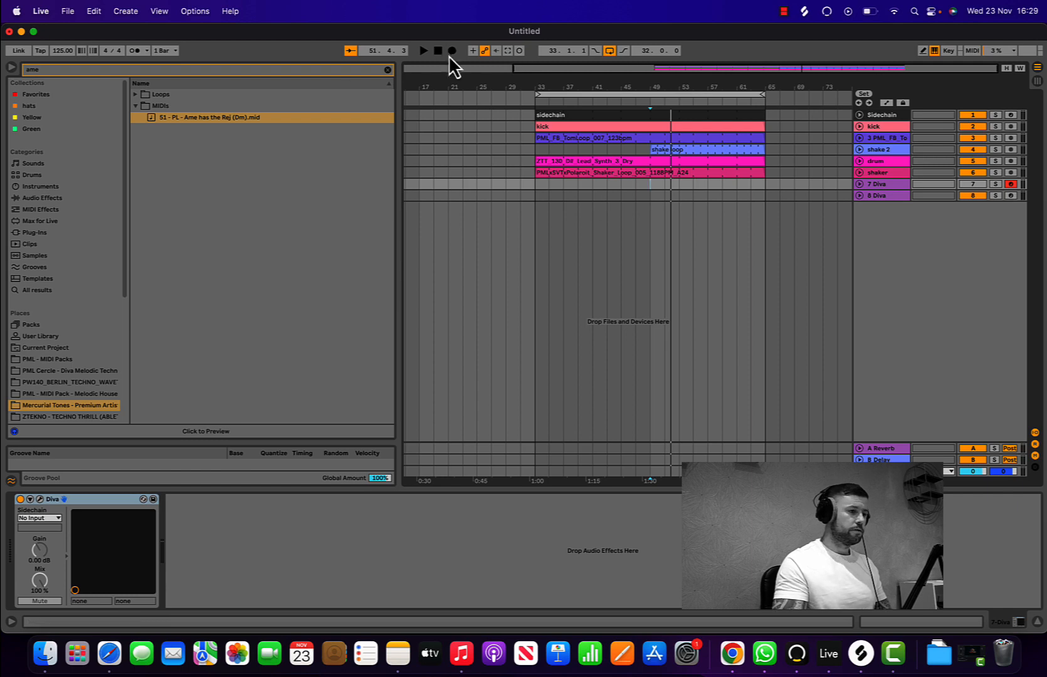
- Insert a new MIDI track below the shaker track and load the Diva synth onto it
right_click(863, 185)
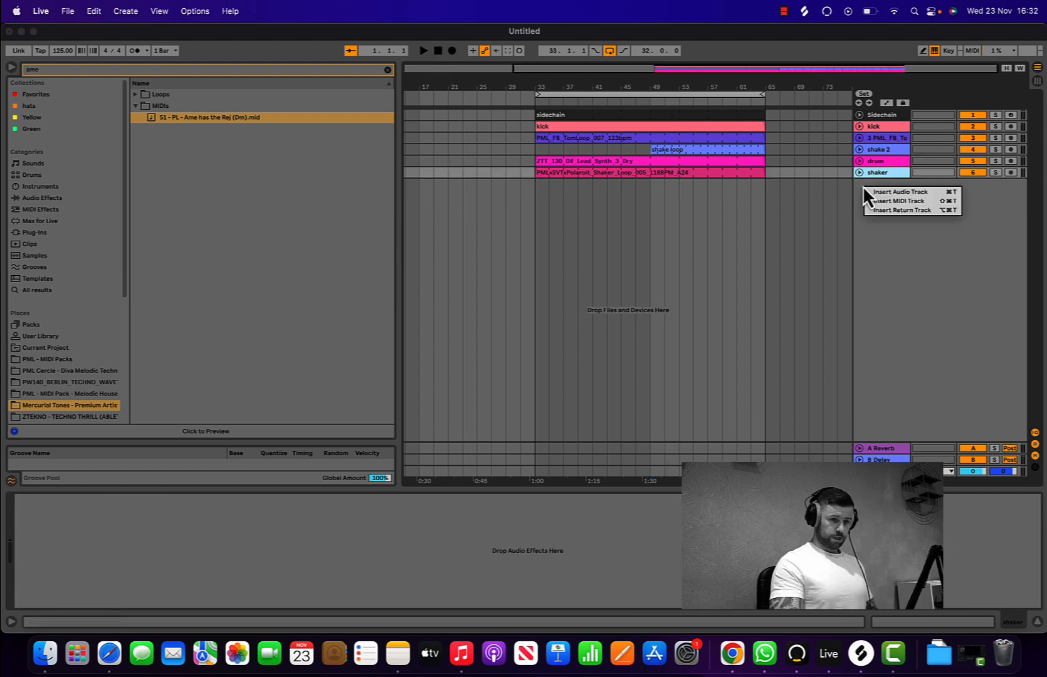
left_click(886, 202)
double_click(172, 408)
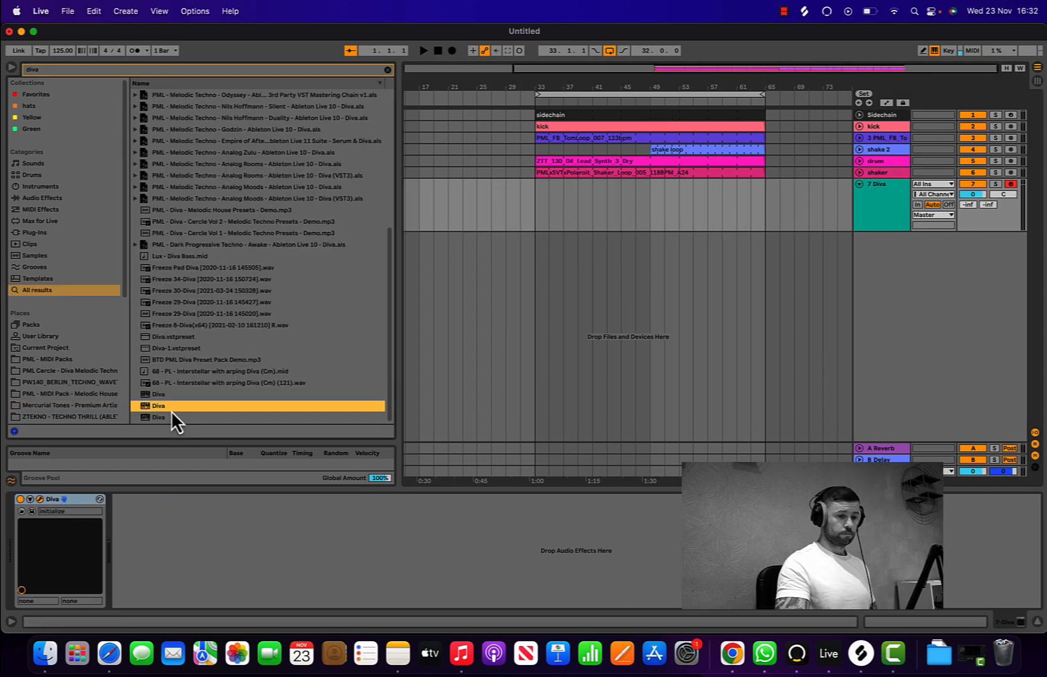
- Load the INIT Minimono preset from the 8 TEMPLATES folder of Diva's preset library
left_click(613, 564)
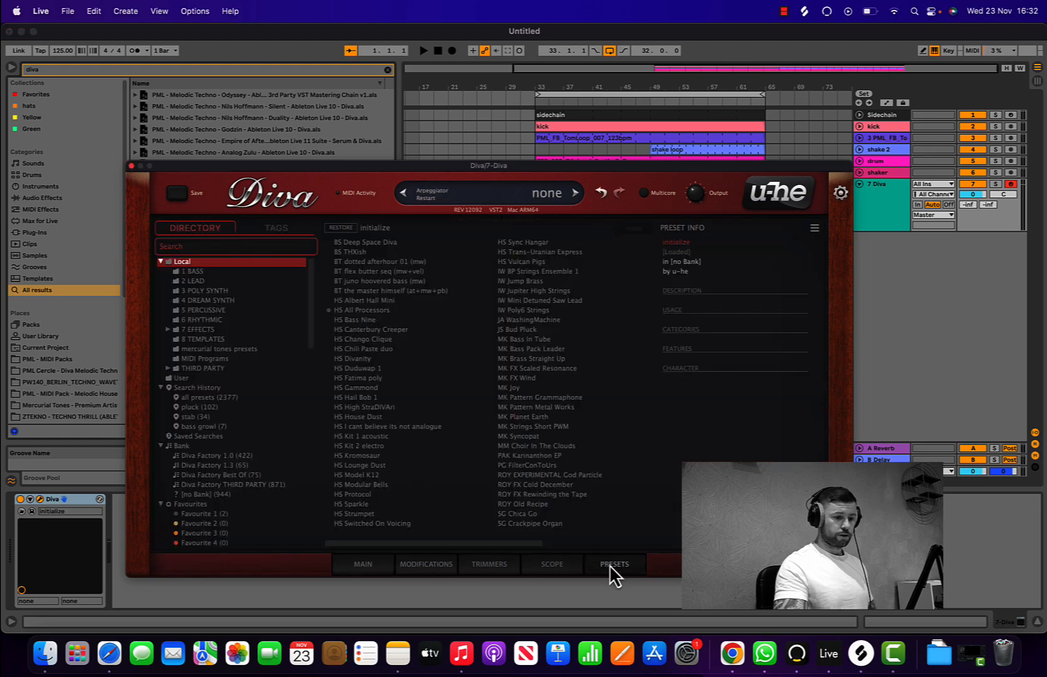
left_click(192, 340)
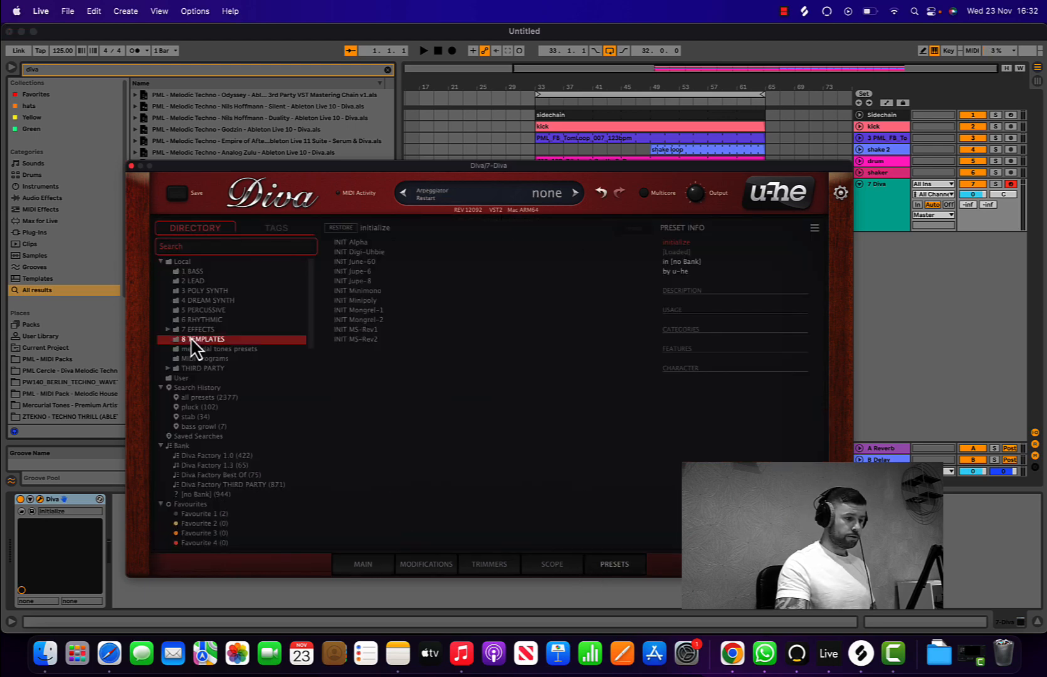
left_click(374, 292)
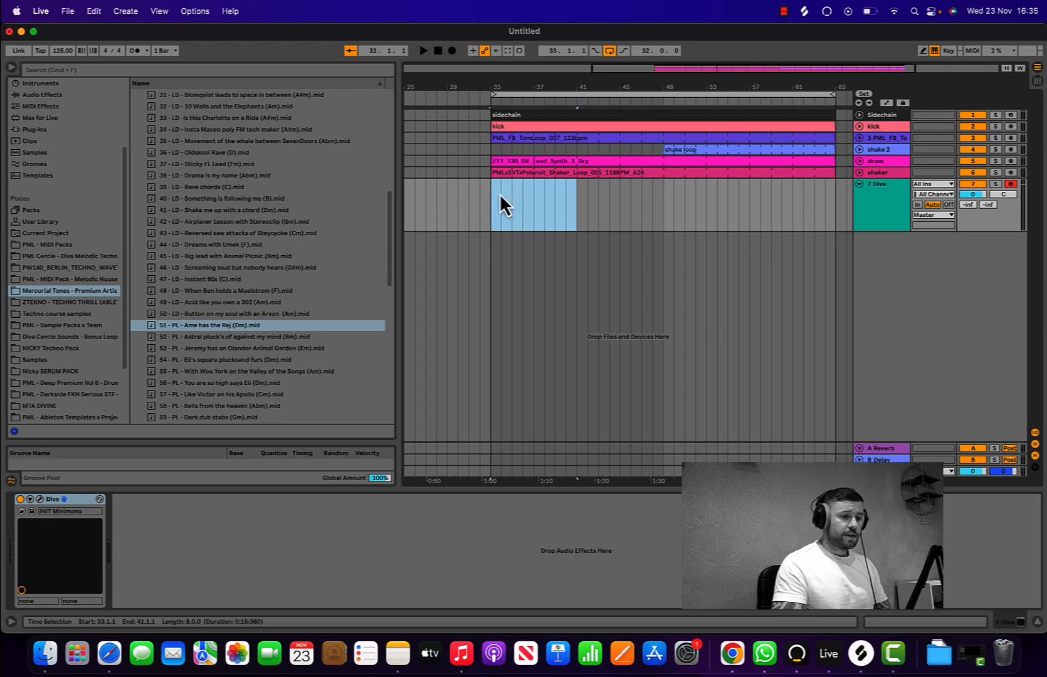
- Insert an empty eight-bar MIDI clip at bar 33 on the Diva track and audition keys in its note editor
right_click(493, 194)
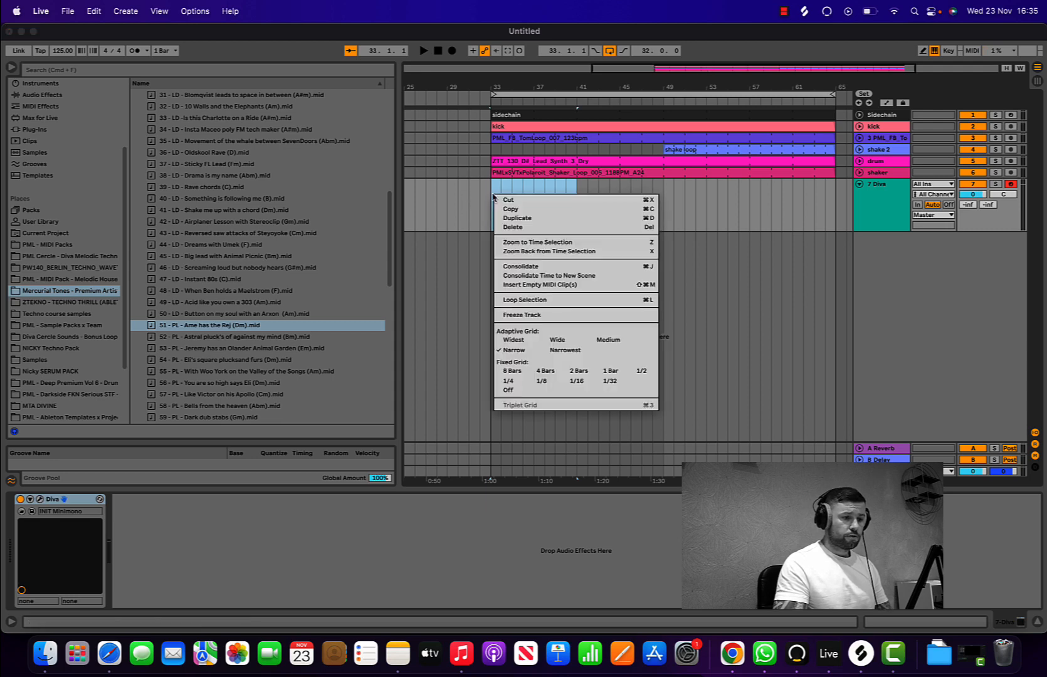
left_click(543, 284)
left_click(271, 521)
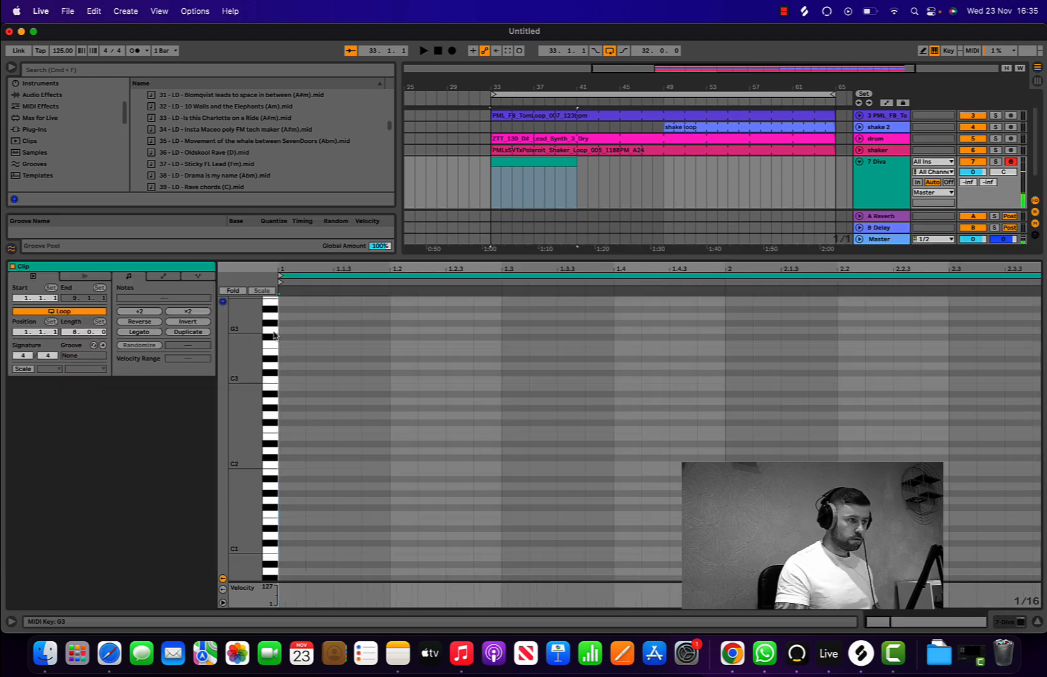
scroll(273, 351, "up", 8)
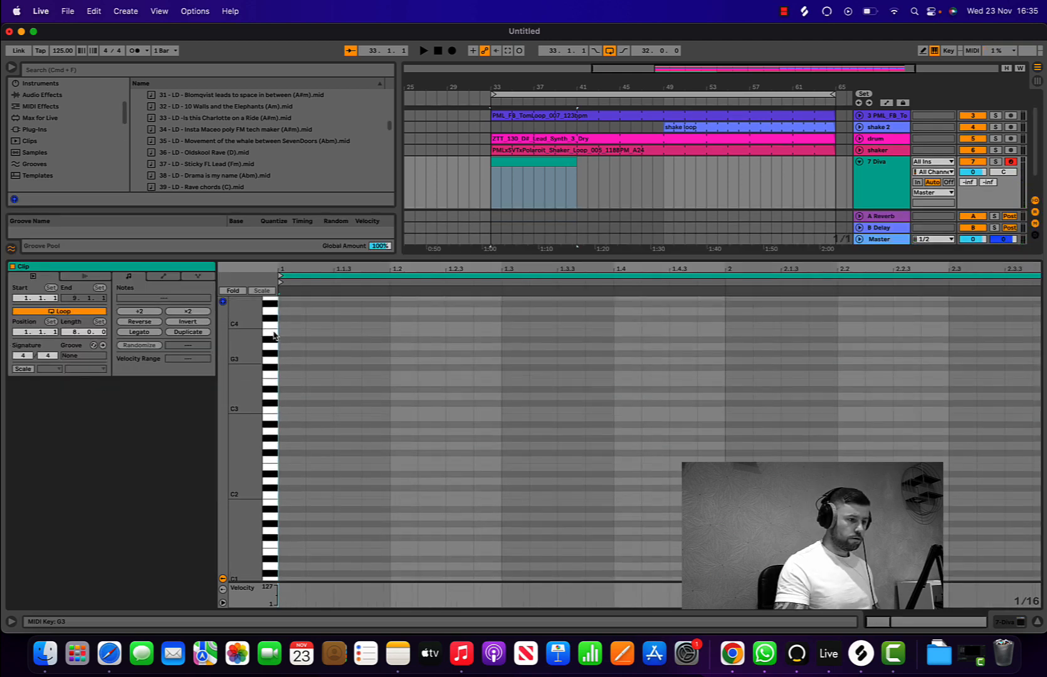
left_click(273, 392)
- Draw sixteenth notes E4 at 1.1.1, C4 at 1.1.3 and A3 at 1.2.2 in the Diva clip and play them back
key("b")
left_click(290, 392)
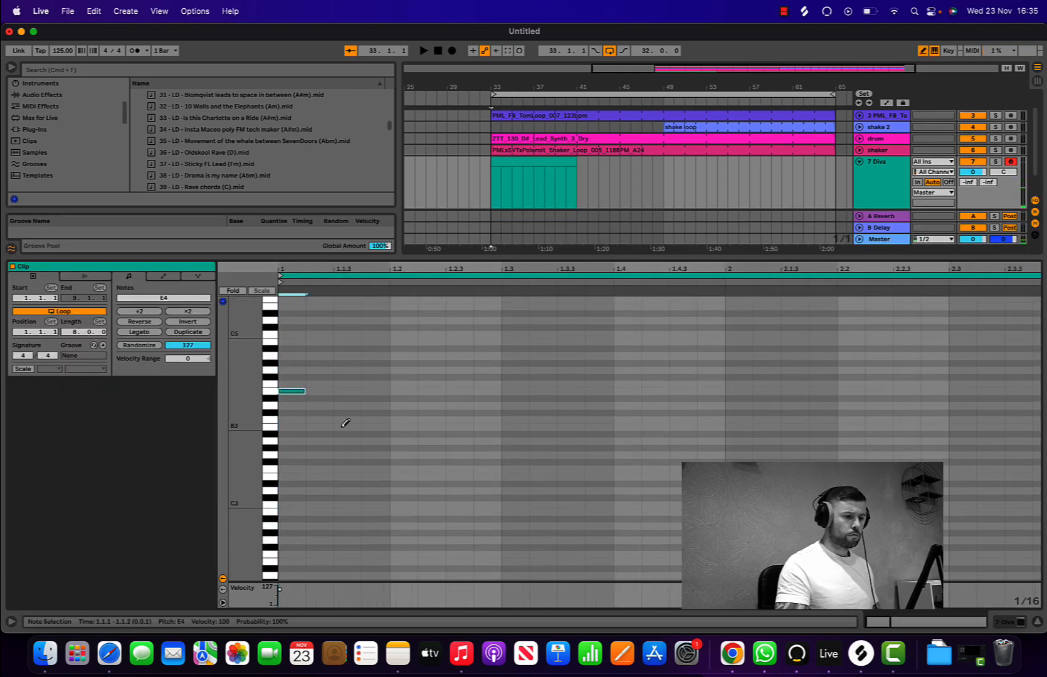
left_click(346, 419)
left_click(431, 441)
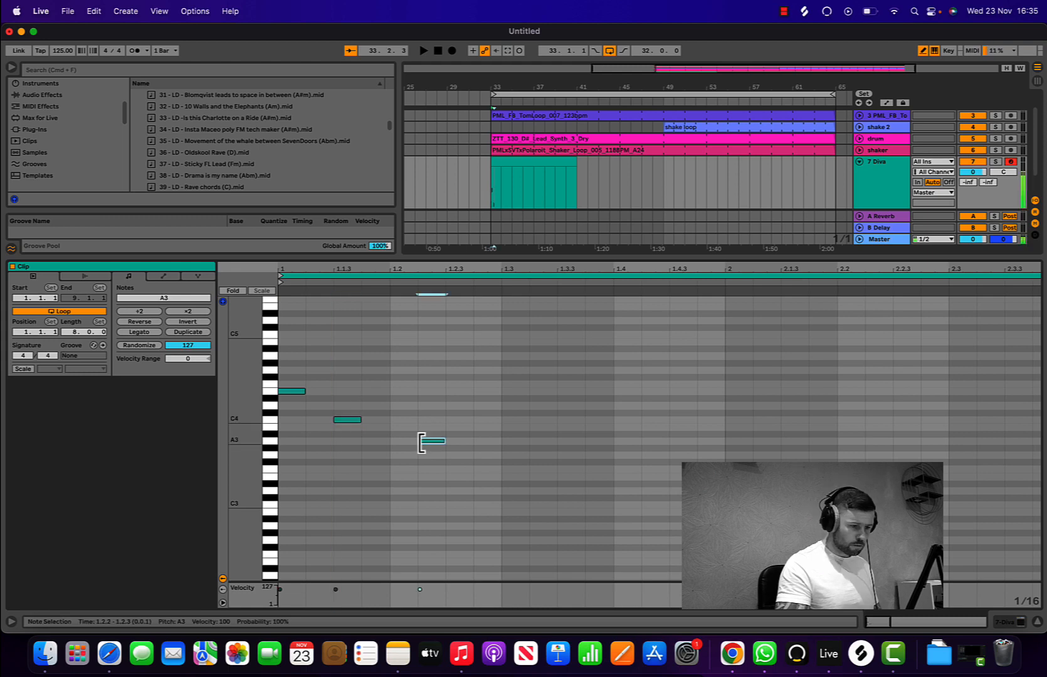
left_click(422, 51)
left_click(439, 51)
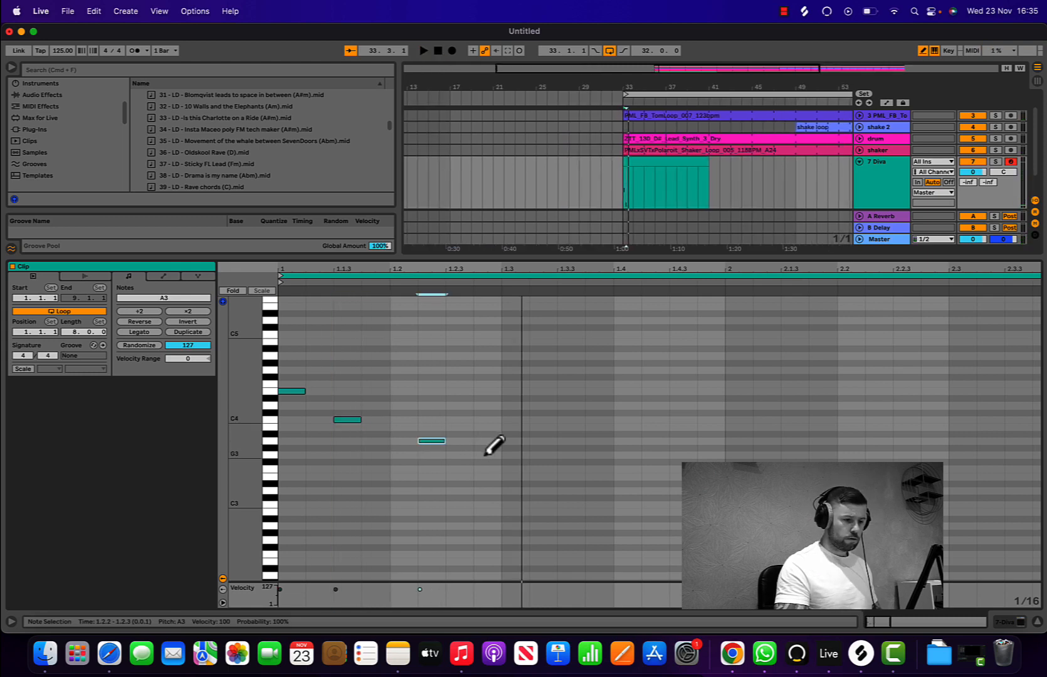
- Add sixteenth notes G#3 at 1.2.4, E3 at 1.3.2 and E4 at 1.3.4, playing back the phrase in between
left_click(487, 447)
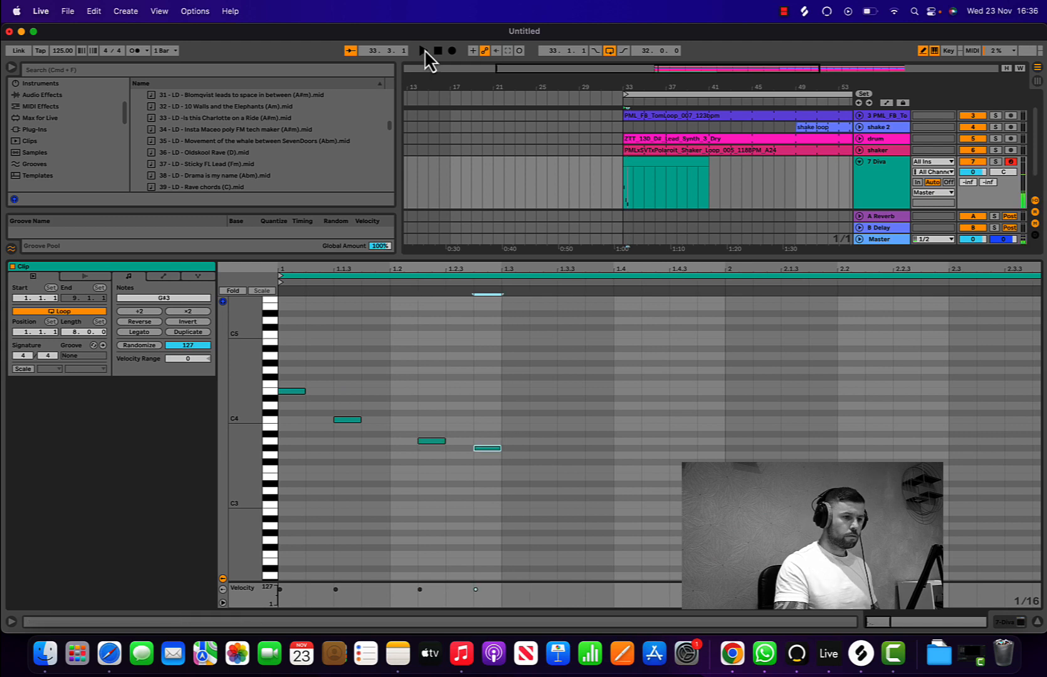
left_click(424, 50)
left_click(438, 50)
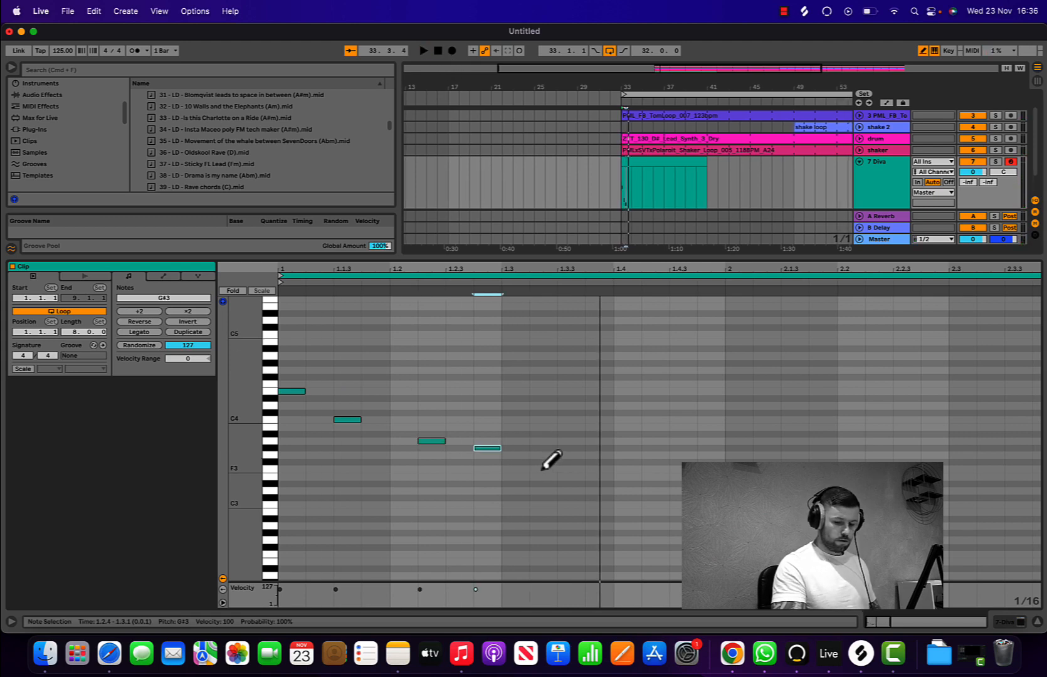
left_click(543, 476)
left_click(424, 51)
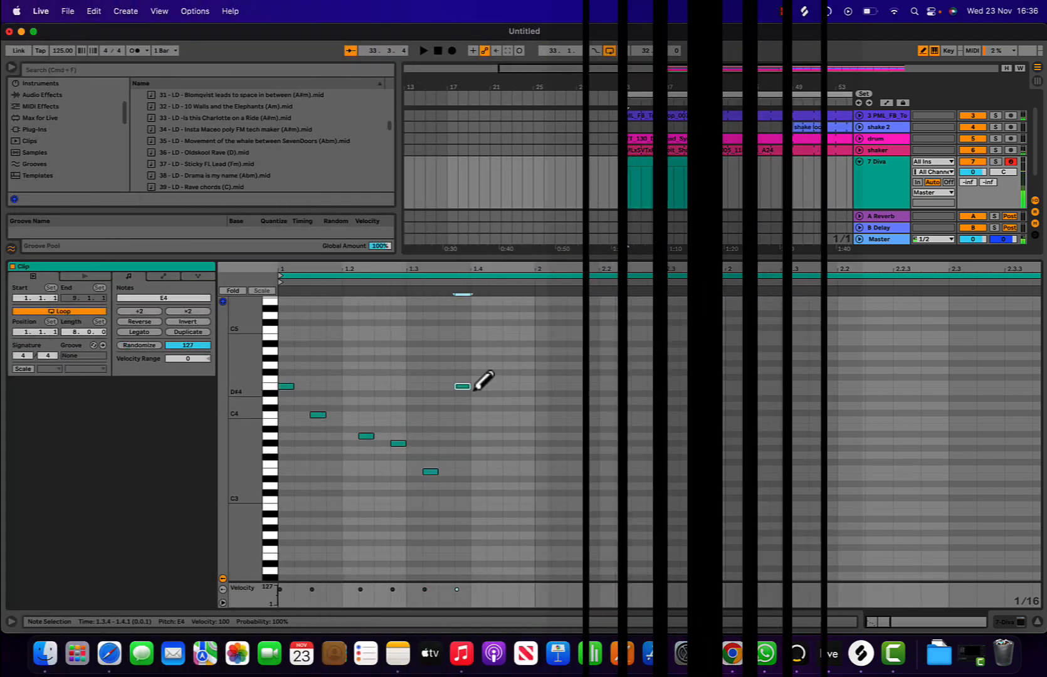
- Add sixteenth notes C#4 (1.4.2), A3 (2.1.1), G#3 (2.1.3), F#3 (2.2.1), E4 (2.2.4), C#4 (2.3.2), A3 (2.4.1) and G#3 (2.4.3)
left_click(494, 408)
left_click(543, 435)
left_click(575, 443)
left_click(607, 457)
left_click(655, 386)
left_click(687, 408)
left_click(736, 436)
left_click(768, 443)
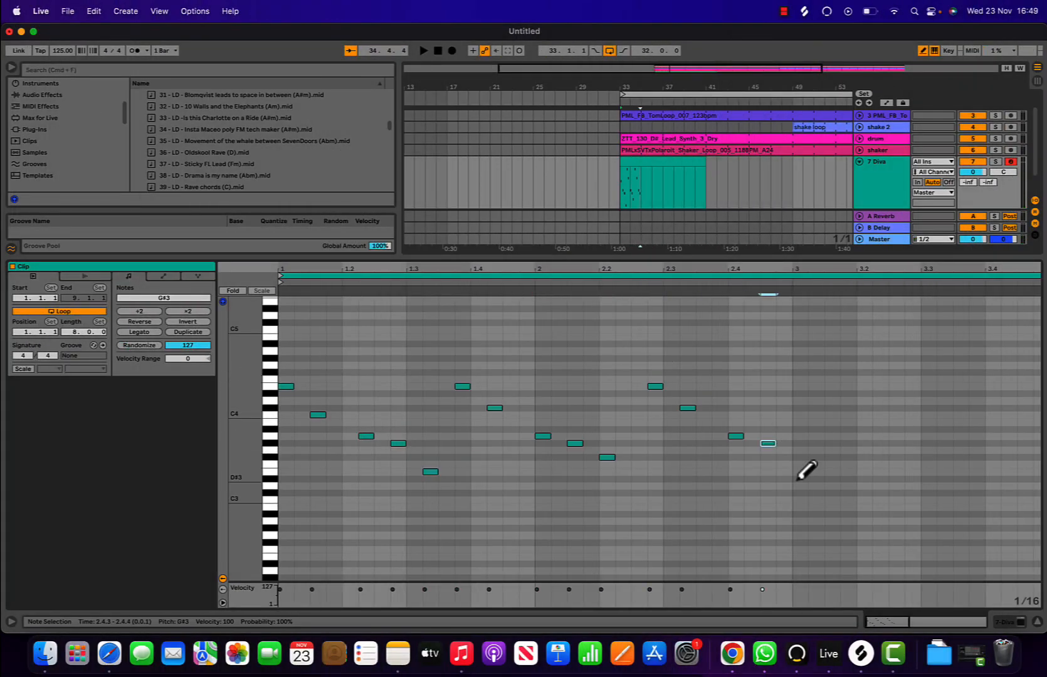
- Add sixteenth notes E3 (3.1.1), F#4 (3.1.3), D#4 (3.2.1), A3 (3.2.4), G#3 (3.3.2) and D#3 (3.3.4) to the clip
left_click(800, 471)
scroll(806, 470, "right", 4)
left_click(702, 376)
left_click(734, 397)
left_click(782, 440)
left_click(815, 447)
left_click(847, 482)
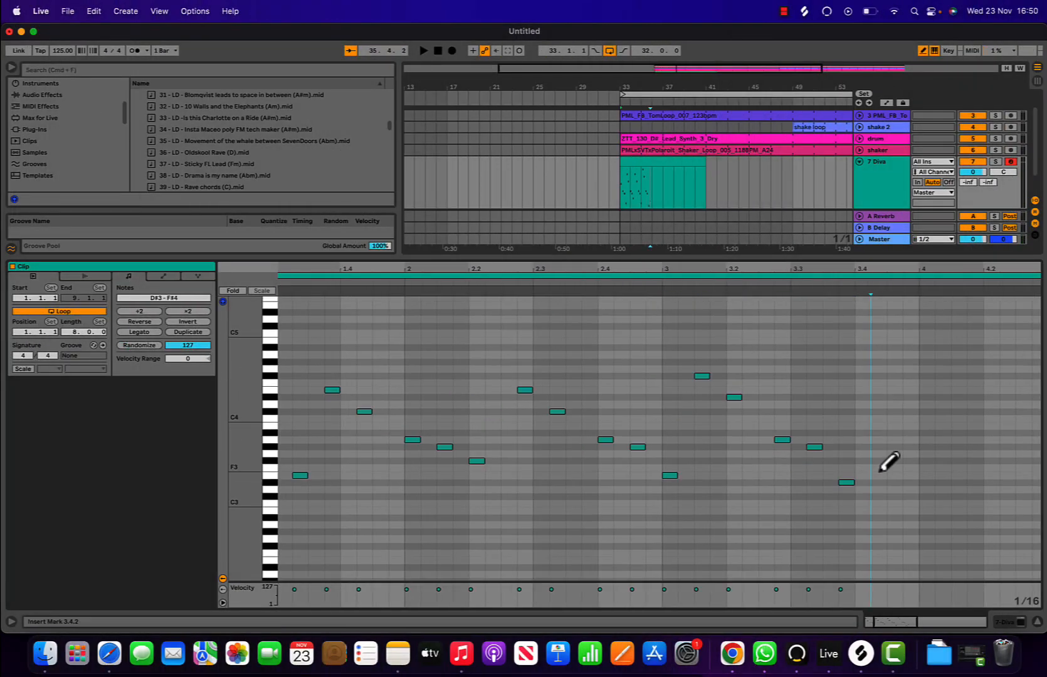
- Extend the melody from 3.4.2 to 5.2.1 with sixteenth notes E3, D#4, C4, A3, G#3, E3, E4, C#4, A3, G#3 and E3
left_click(879, 475)
scroll(878, 473, "right", 5)
left_click(773, 379)
left_click(805, 400)
left_click(853, 421)
left_click(884, 429)
left_click(917, 457)
left_click(884, 465)
left_click(917, 493)
scroll(917, 489, "right", 2)
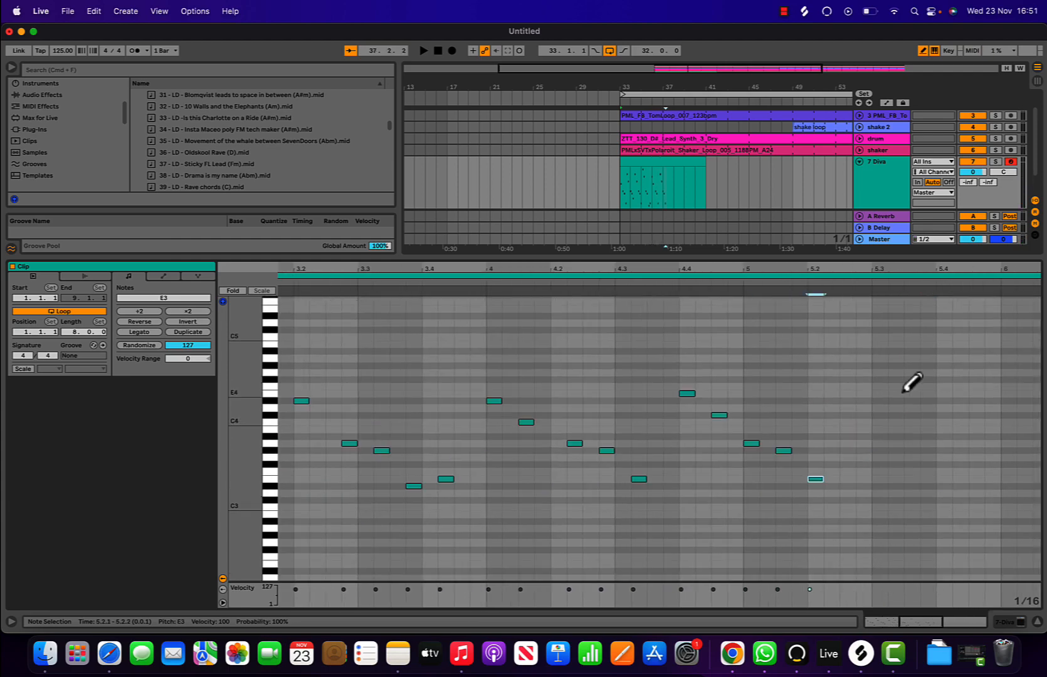
- Add sixteenth notes E4 (5.2.3), C#4 (5.3.1), A3 (5.3.4), G#3 (5.4.2) and F#3 (5.4.4) to the clip
left_click(849, 395)
left_click(881, 415)
left_click(929, 444)
left_click(960, 452)
left_click(993, 466)
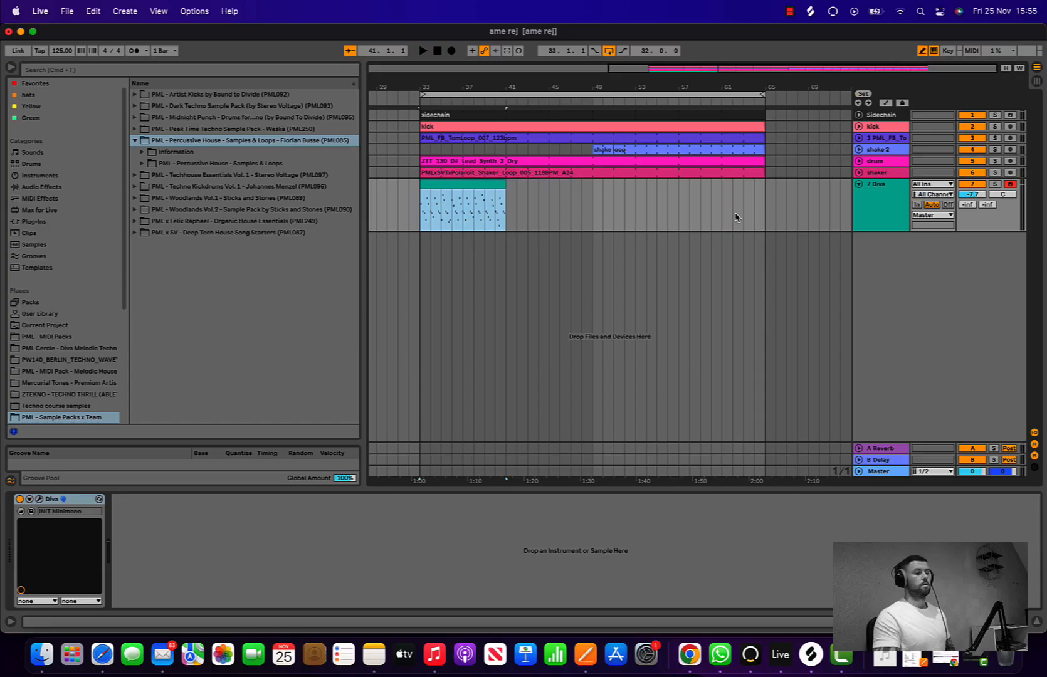
- Open Diva on track 7, reload its INIT Minimono preset and return to the Scope view
left_click(876, 213)
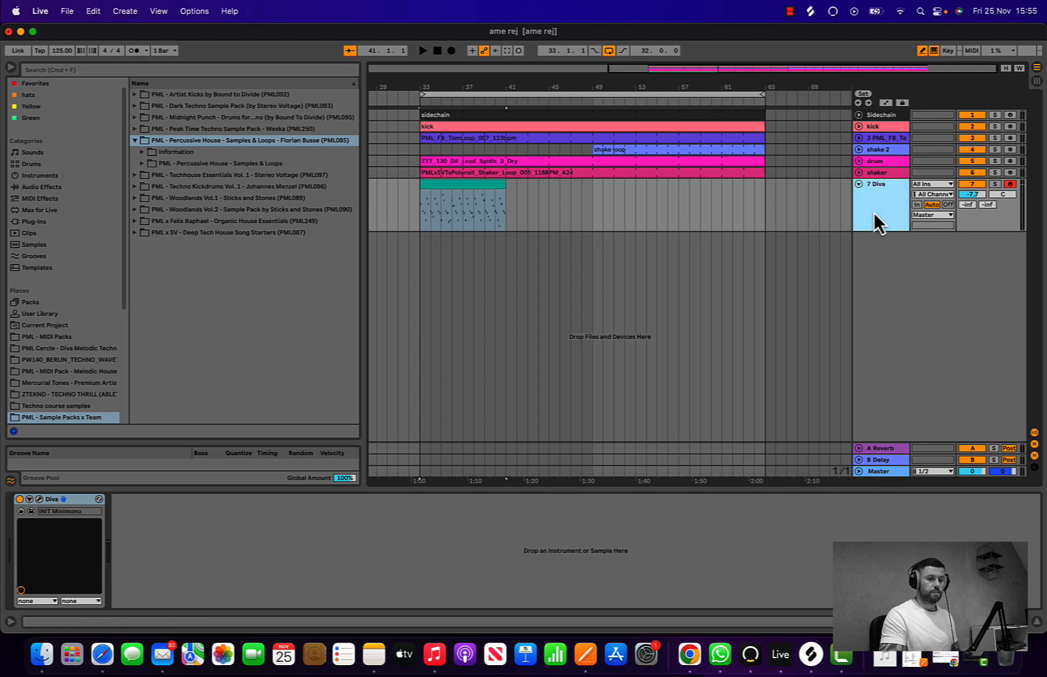
left_click(39, 500)
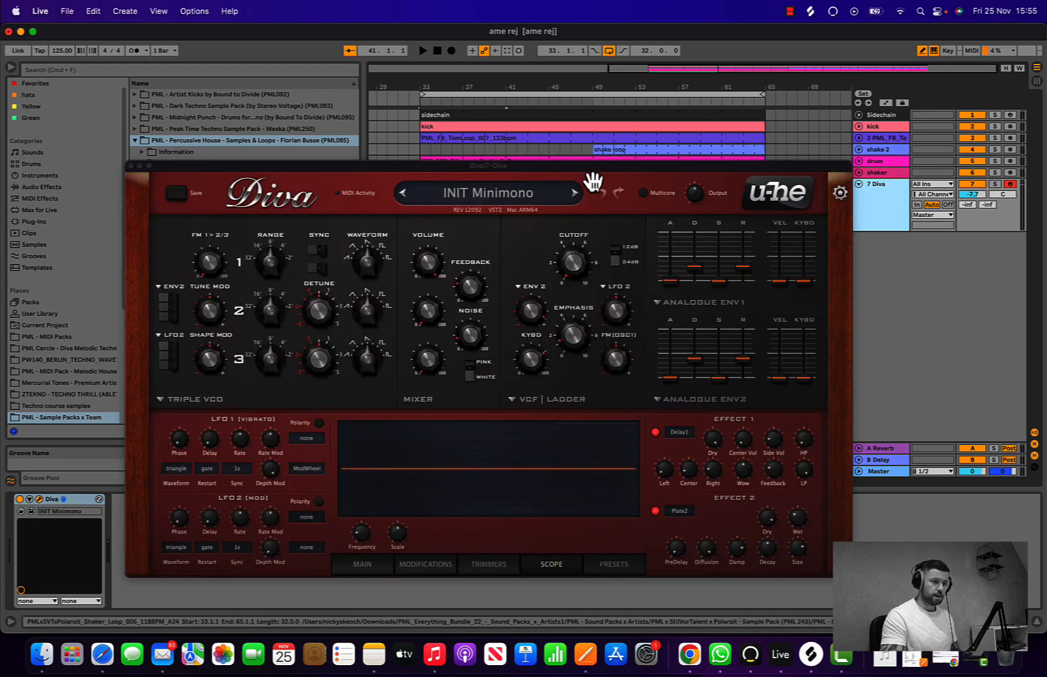
left_click(604, 566)
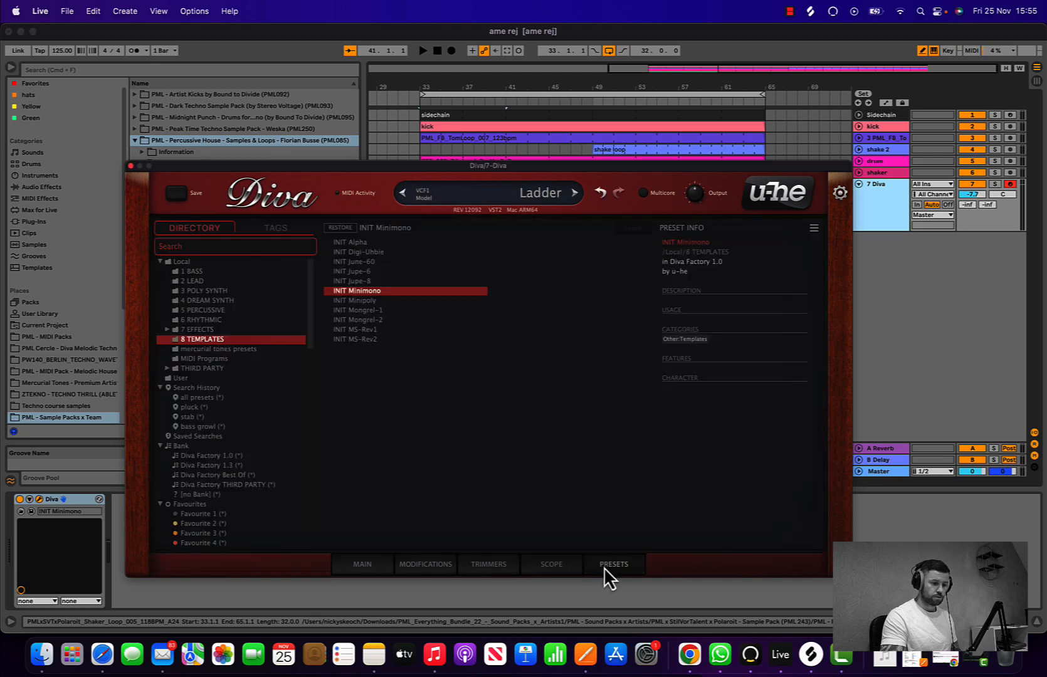
left_click(342, 291)
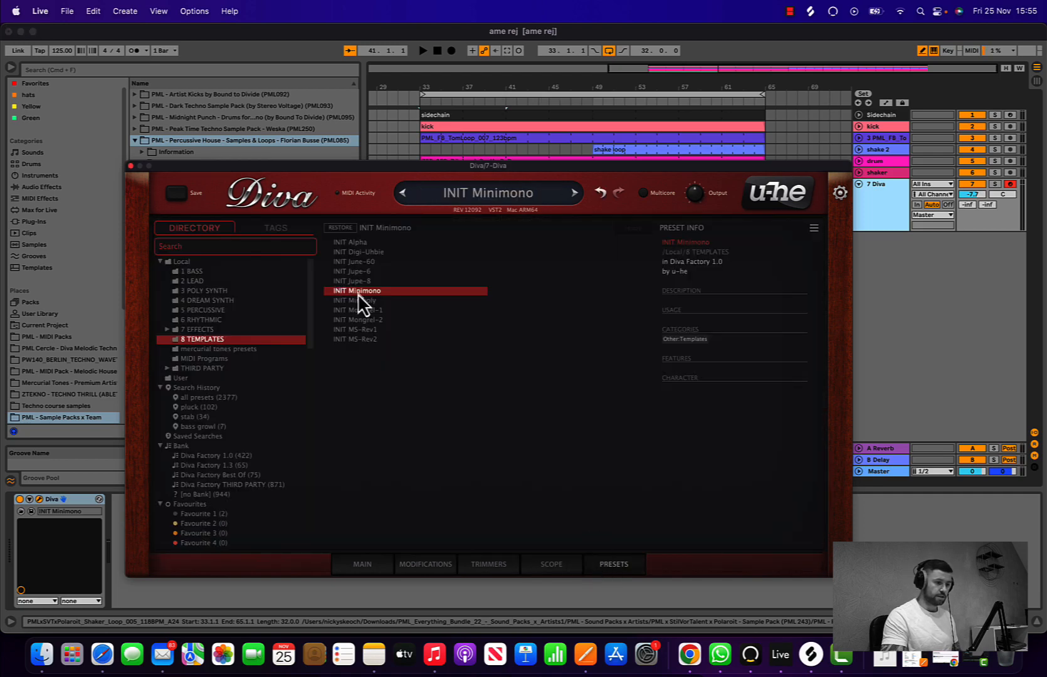
left_click(538, 565)
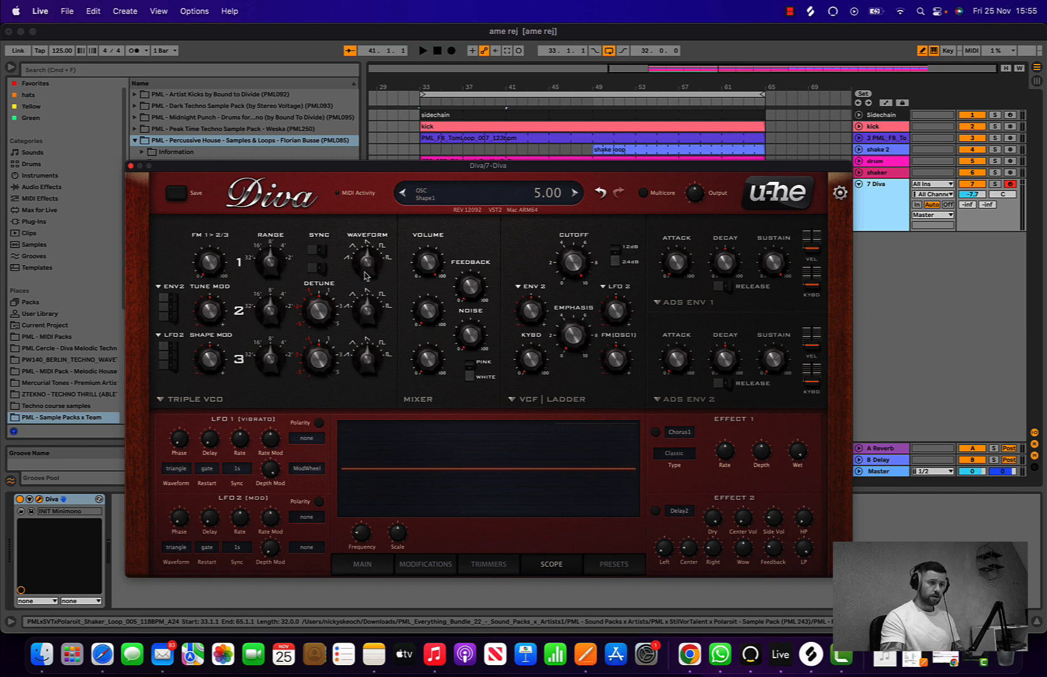
- Switch Diva's envelope 1 and envelope 2 models to analogue
left_click(670, 306)
left_click(689, 327)
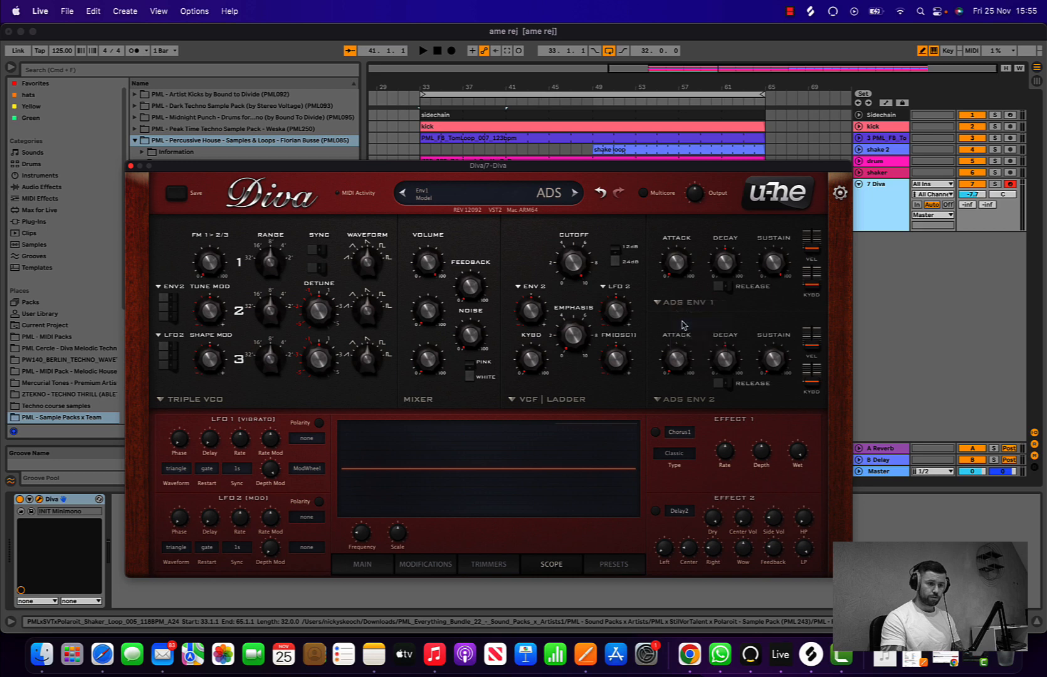
left_click(667, 399)
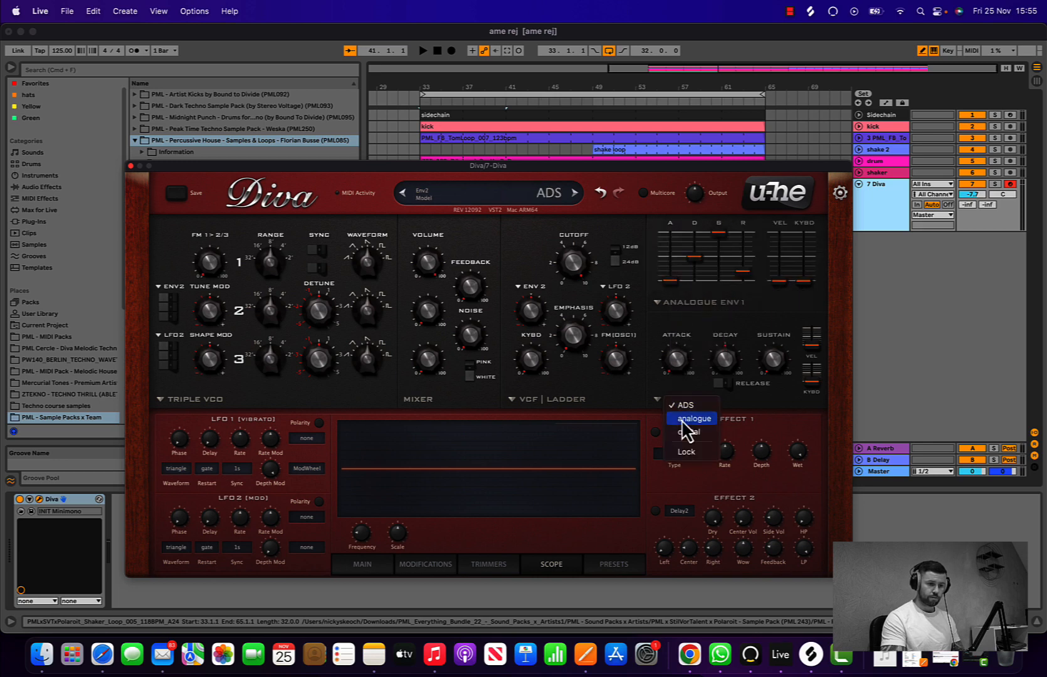
left_click(692, 419)
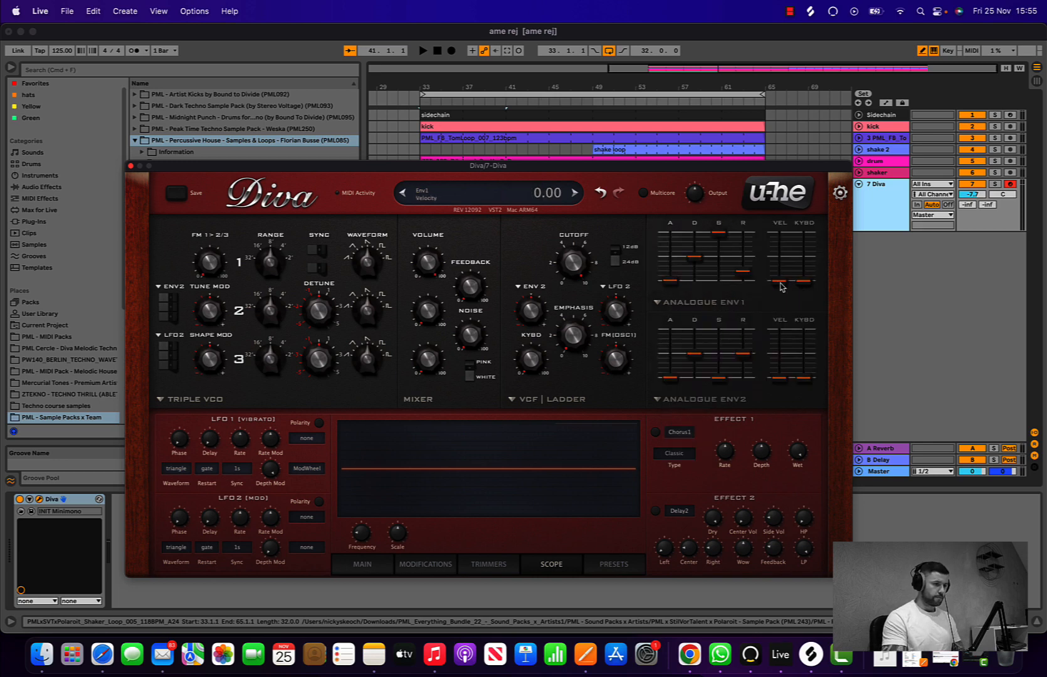
- Solo the Diva track, start playback and move the Diva window below the track's MIDI clip
left_click(995, 184)
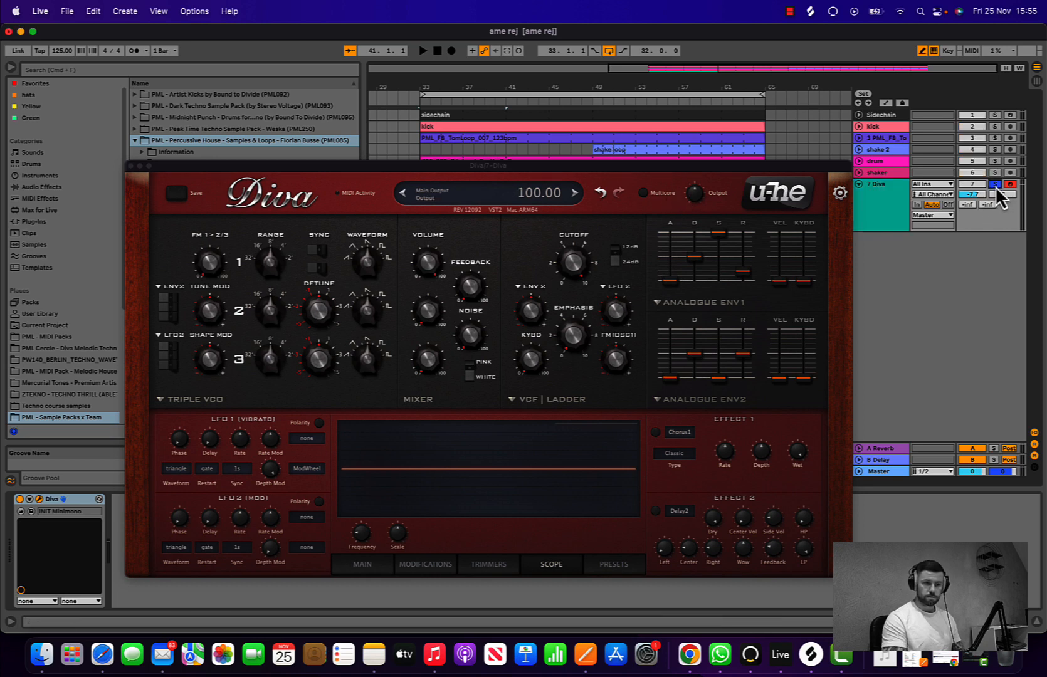
left_click(422, 51)
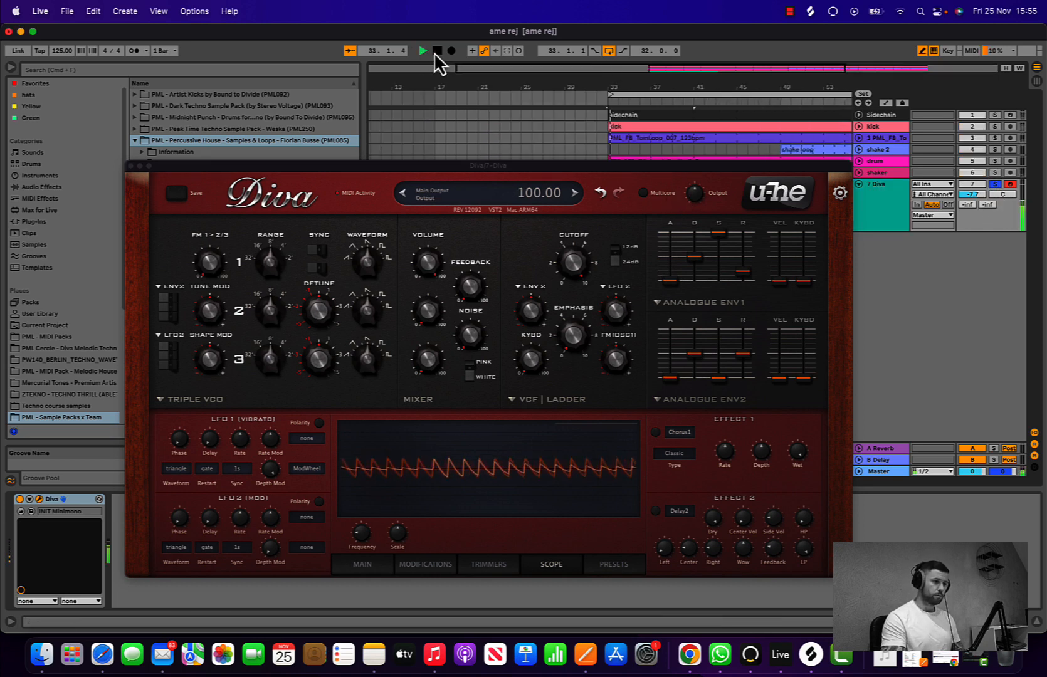
left_click_drag(350, 170, 336, 351)
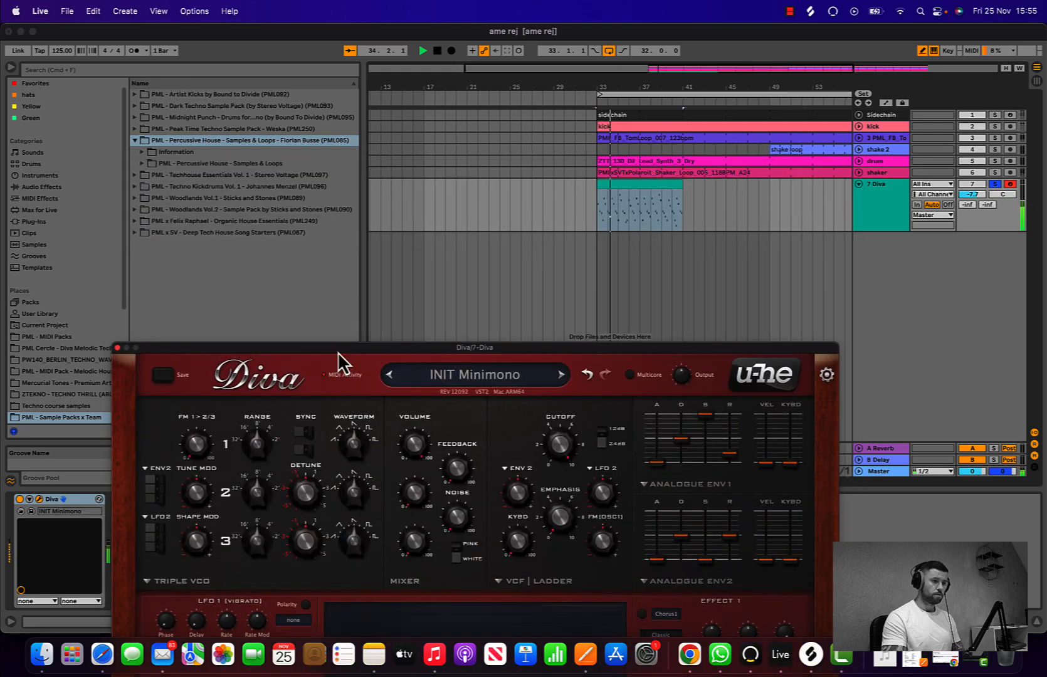
scroll(612, 187, "right", 5)
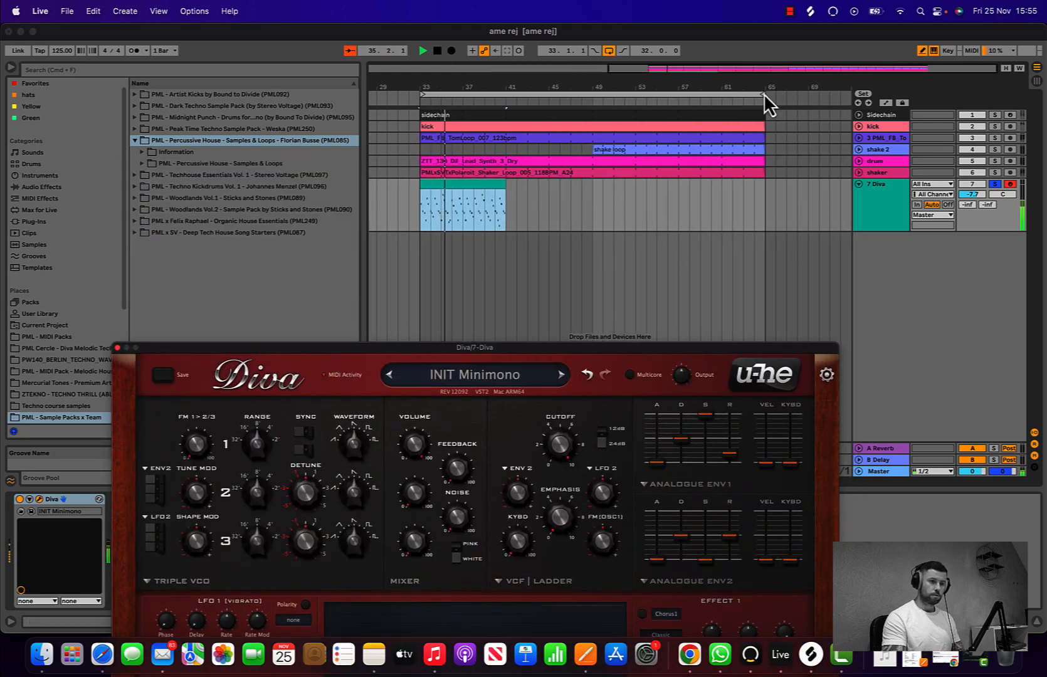
- Shorten the arrangement loop to 8 bars from bar 33, move the Diva window back up and stop playback
left_click_drag(765, 102, 502, 107)
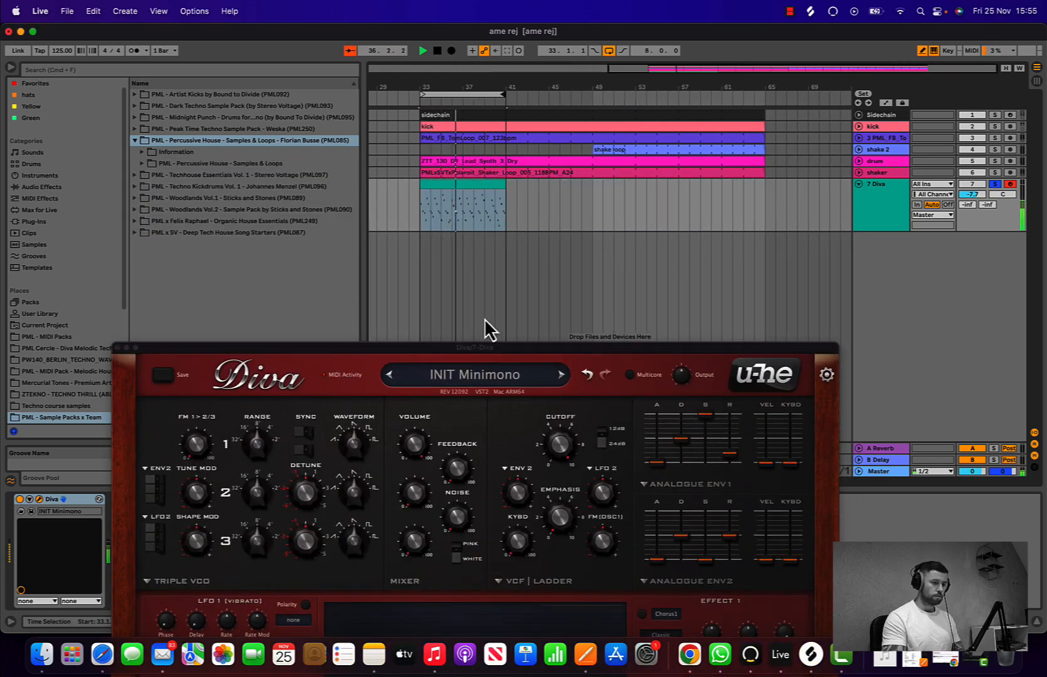
left_click_drag(478, 347, 508, 148)
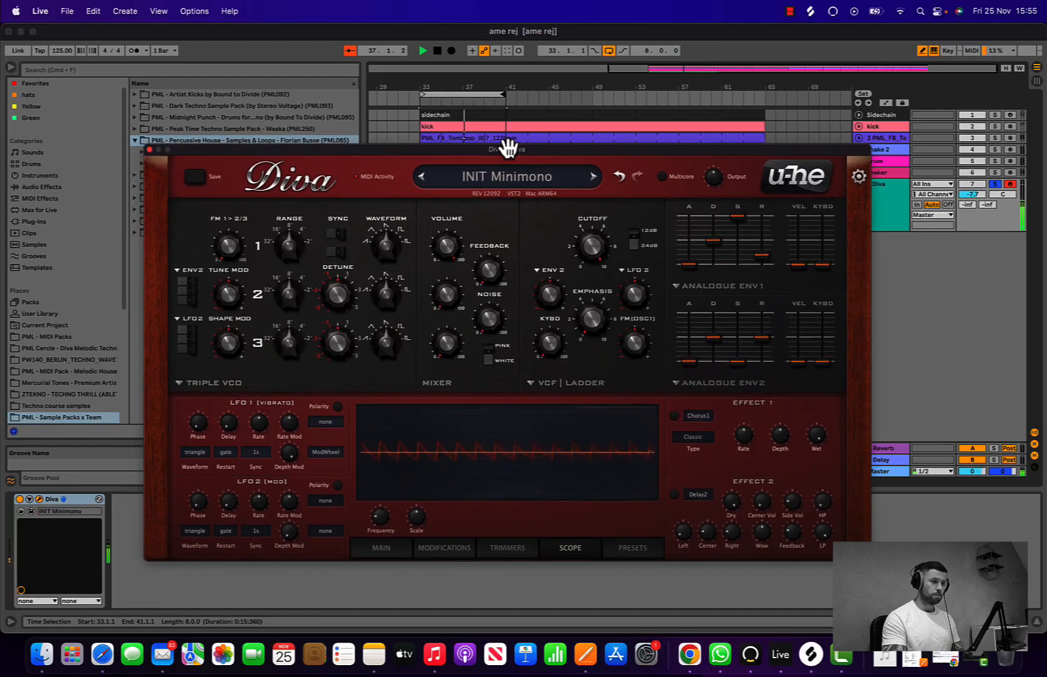
left_click(437, 50)
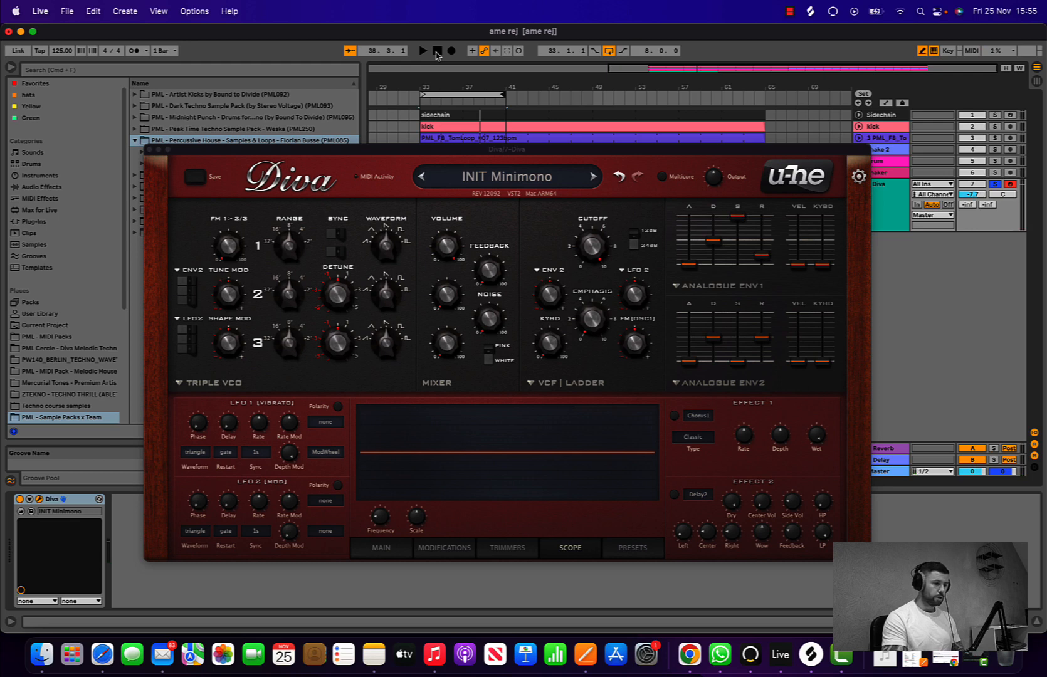
- Try out the range of Diva's oscillator 1 while the loop plays, and stop playback
left_click(422, 51)
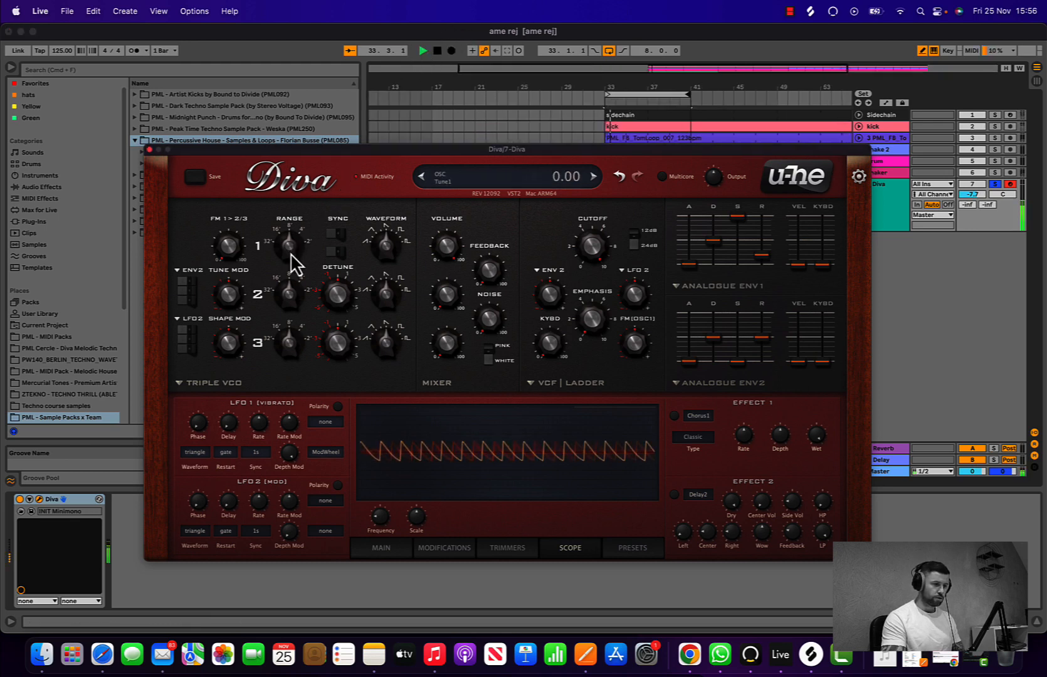
mouse_move(294, 263)
left_mouse_down()
mouse_move(283, 299)
mouse_move(285, 245)
left_mouse_up()
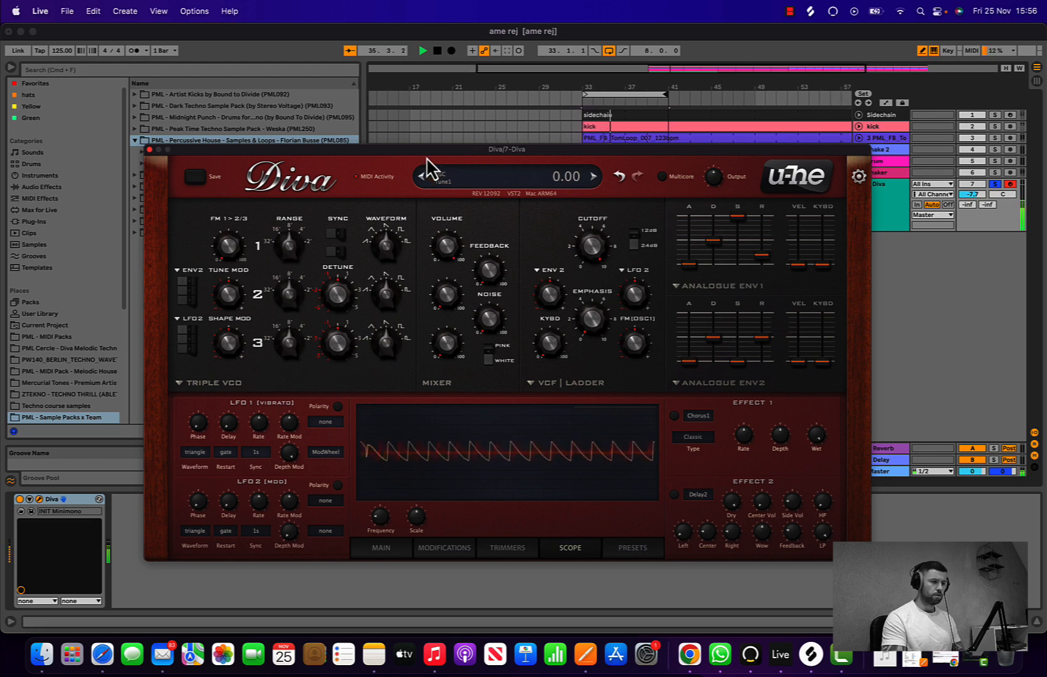
left_click(436, 51)
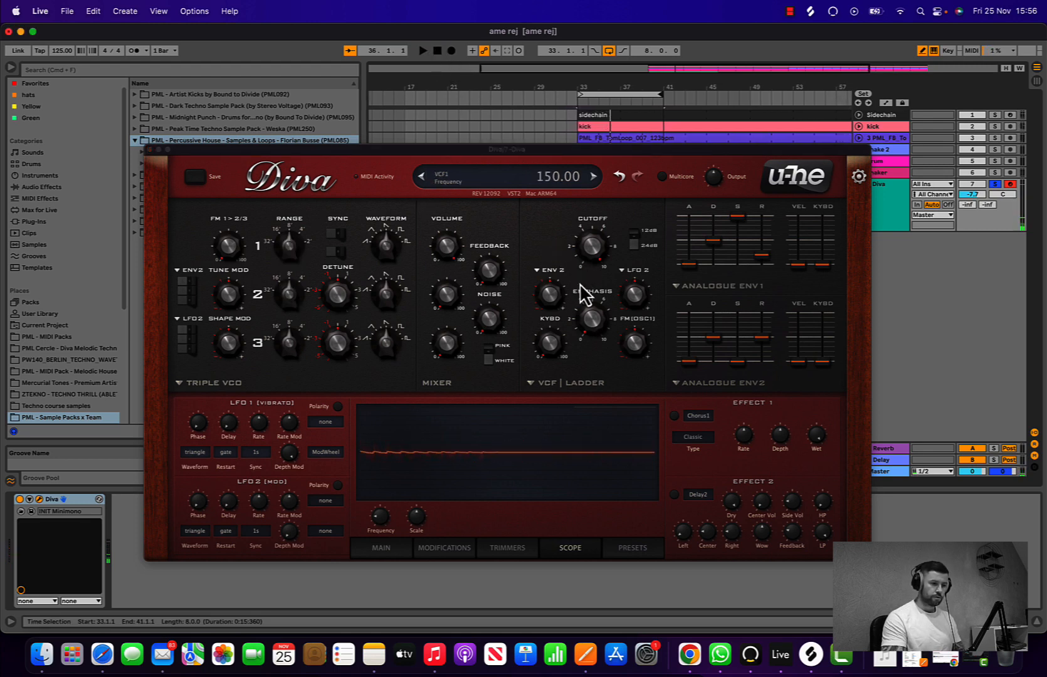
- Restart the loop, lower the ladder filter's cutoff and raise its envelope 2 modulation depth
left_click(593, 249)
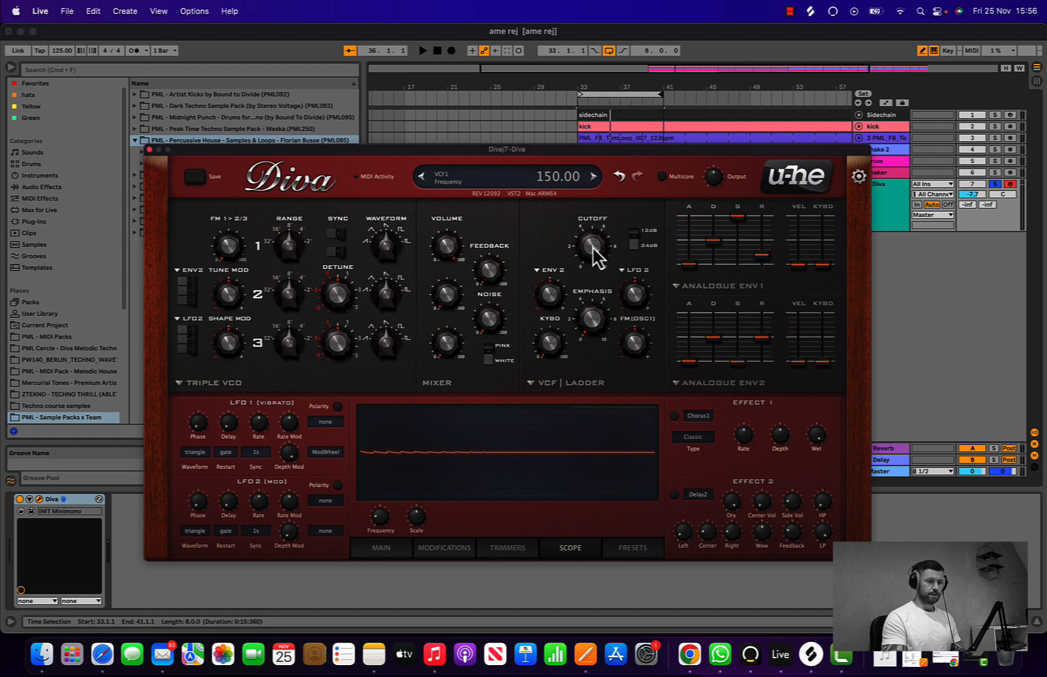
left_click(422, 53)
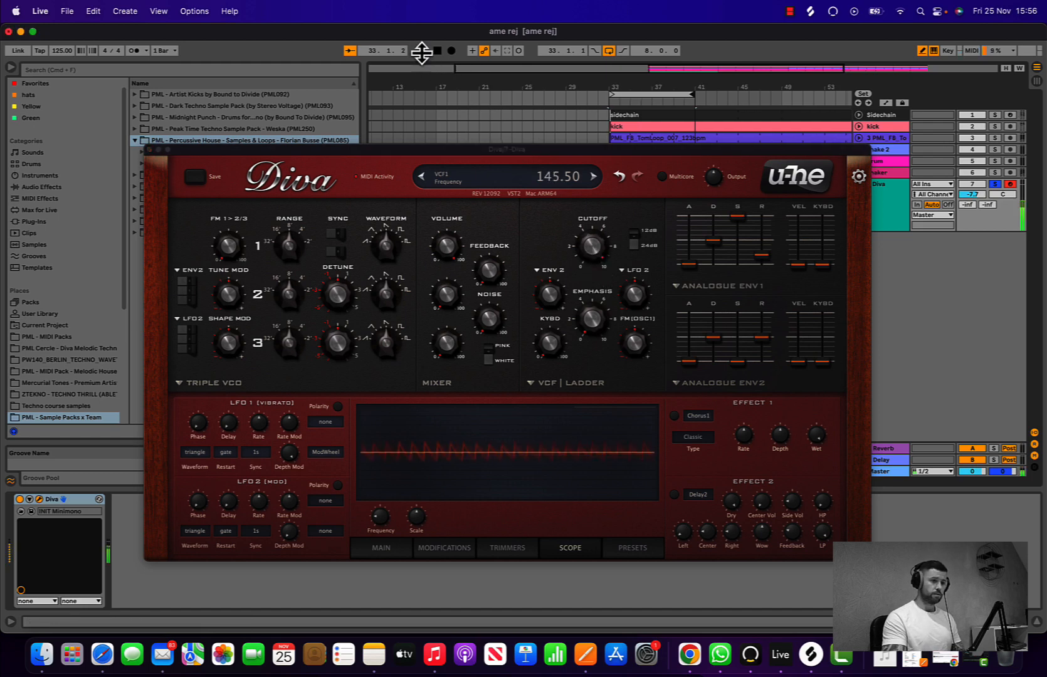
left_click_drag(597, 264, 575, 412)
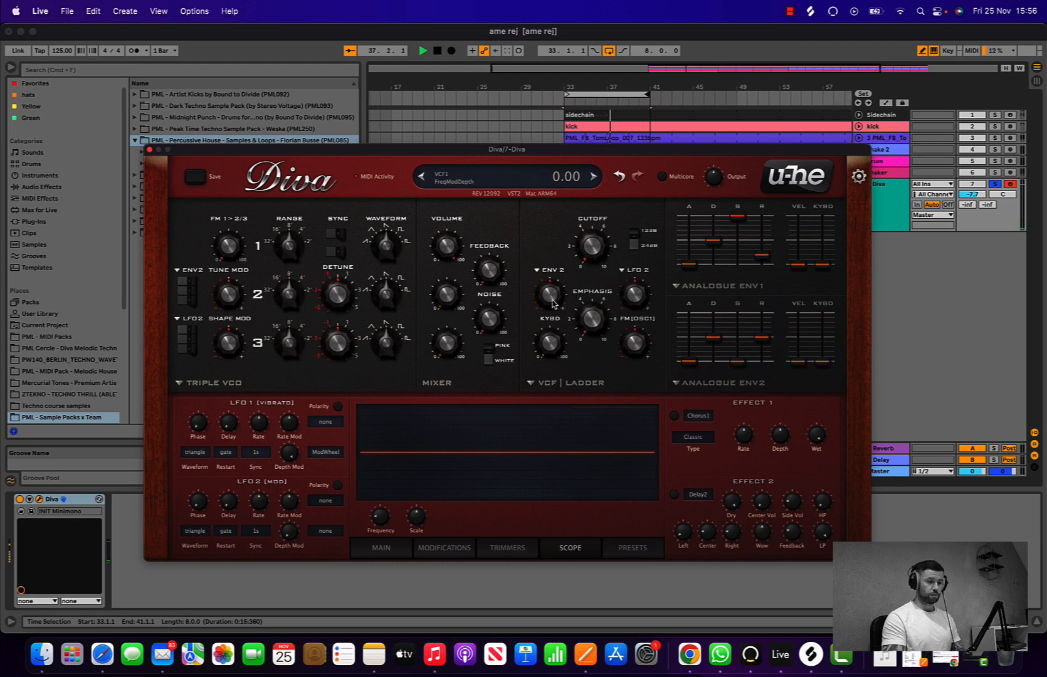
left_click_drag(553, 300, 552, 272)
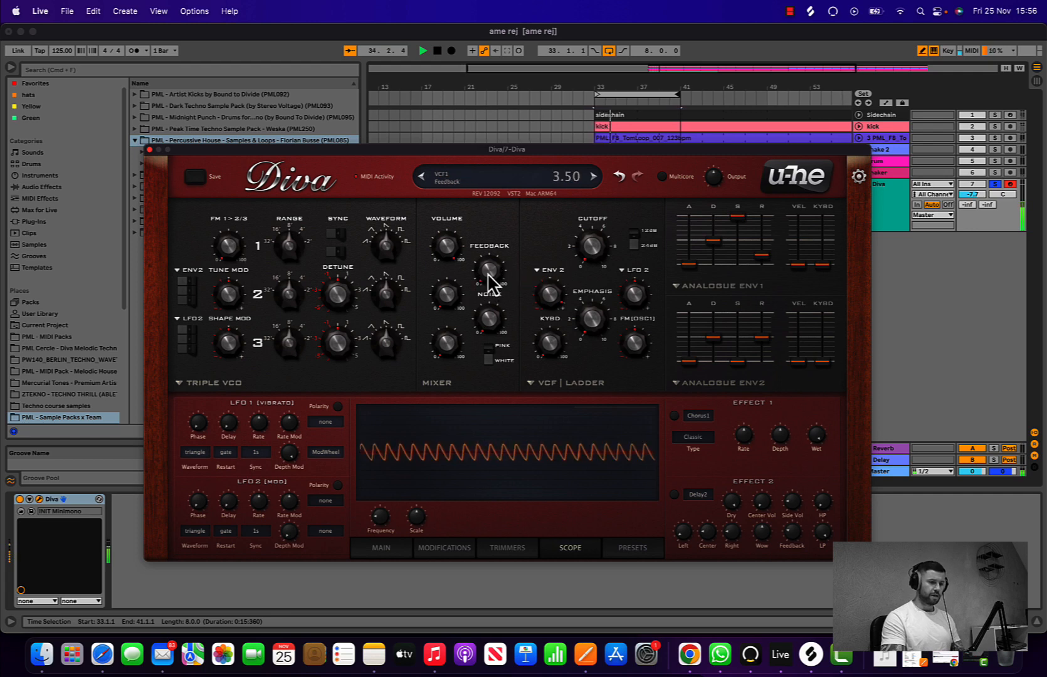
- Raise the mixer's feedback and noise levels and the filter's keyboard follow and emphasis
left_click_drag(488, 274, 482, 258)
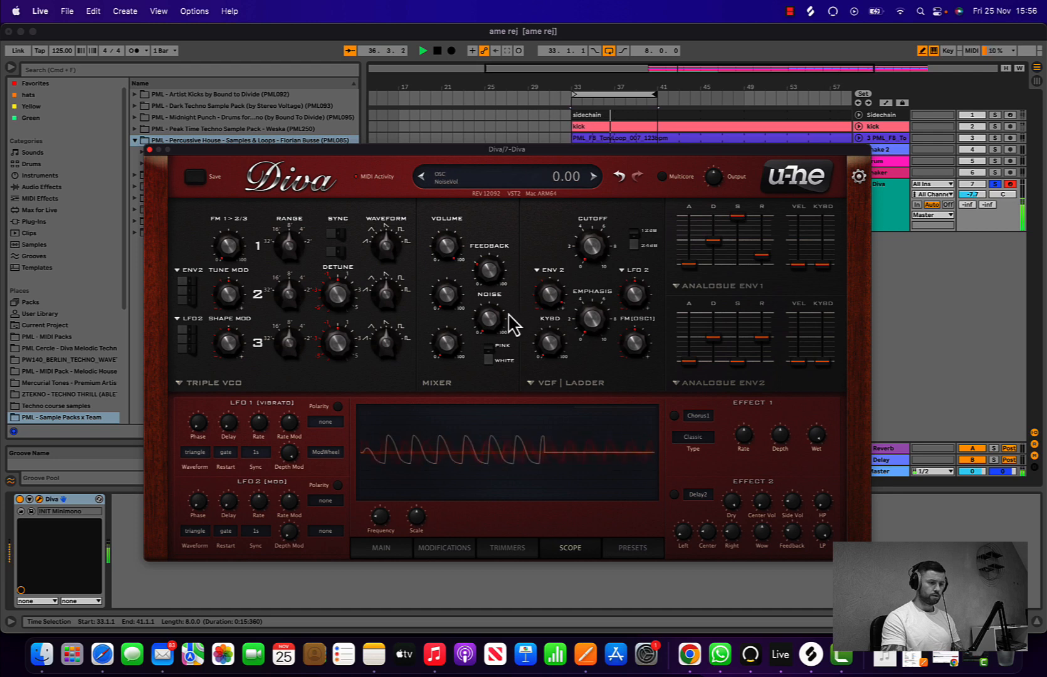
left_click_drag(508, 314, 492, 294)
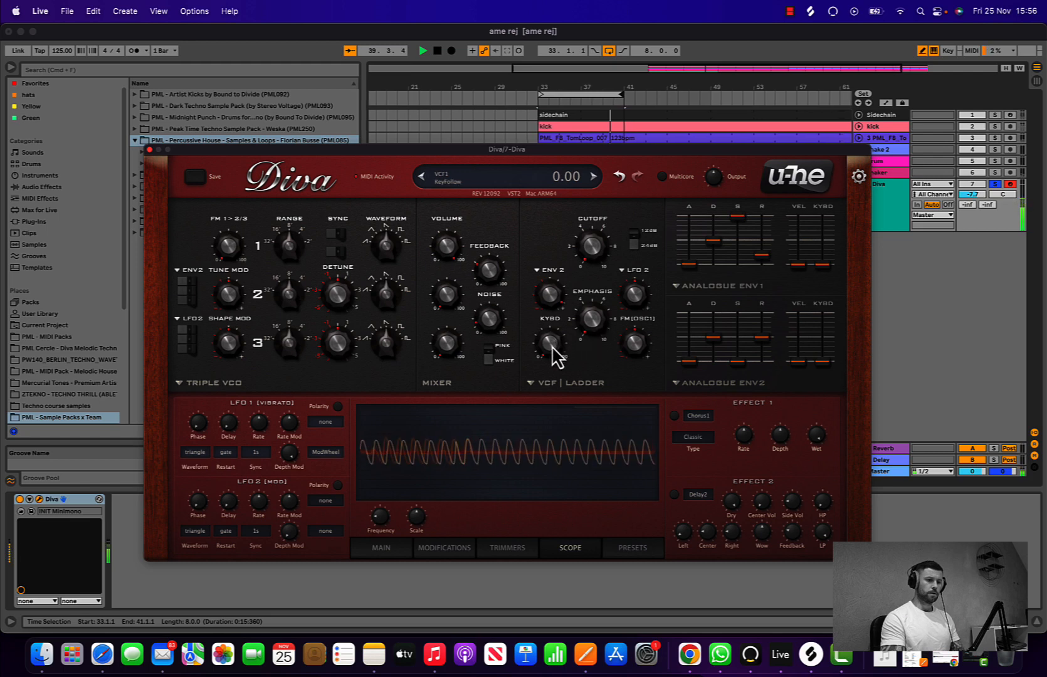
left_click_drag(552, 349, 553, 275)
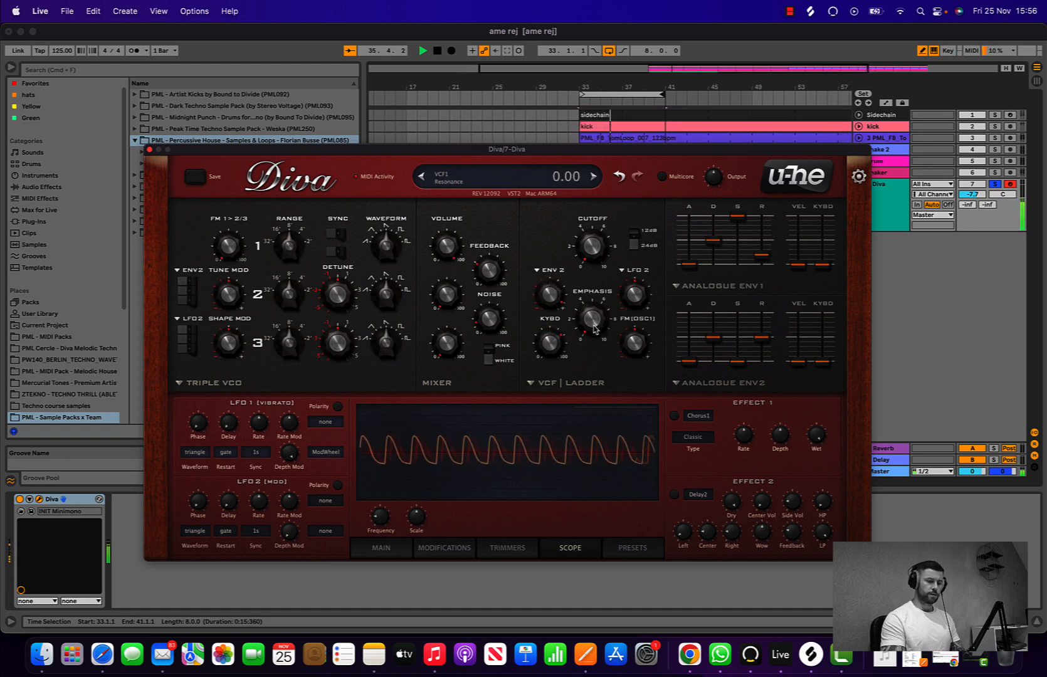
mouse_move(594, 328)
left_mouse_down()
mouse_move(596, 267)
mouse_move(583, 307)
left_mouse_up()
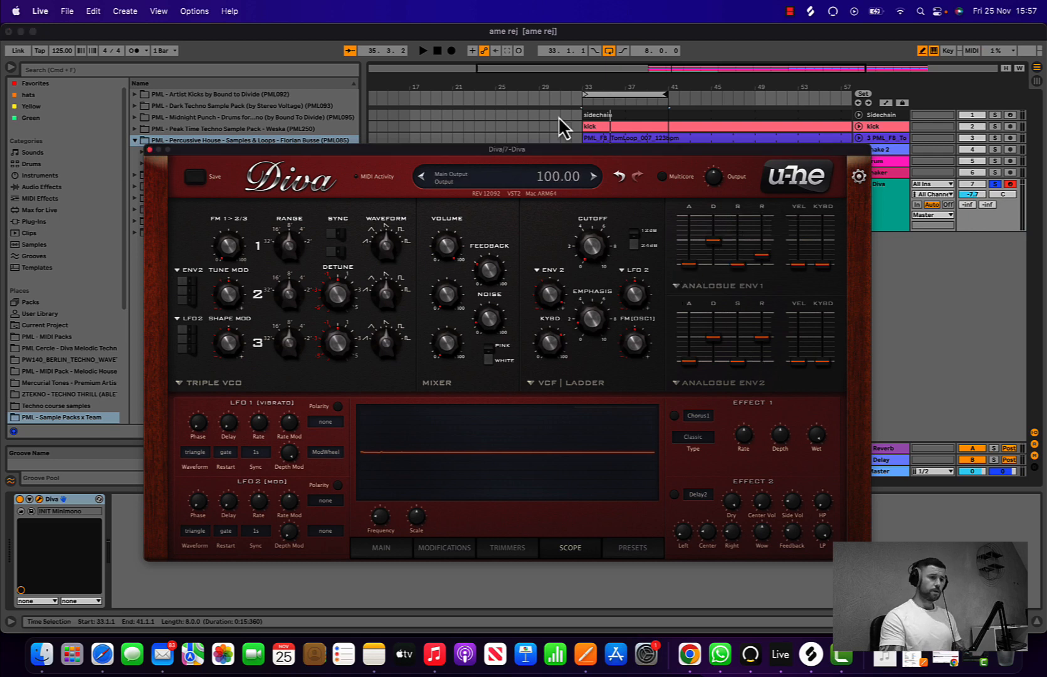
- With the loop playing, shorten envelope 2's decay and release, raise both envelopes' keyboard tracking and fine-tune the filter's envelope 2 depth
left_click(422, 51)
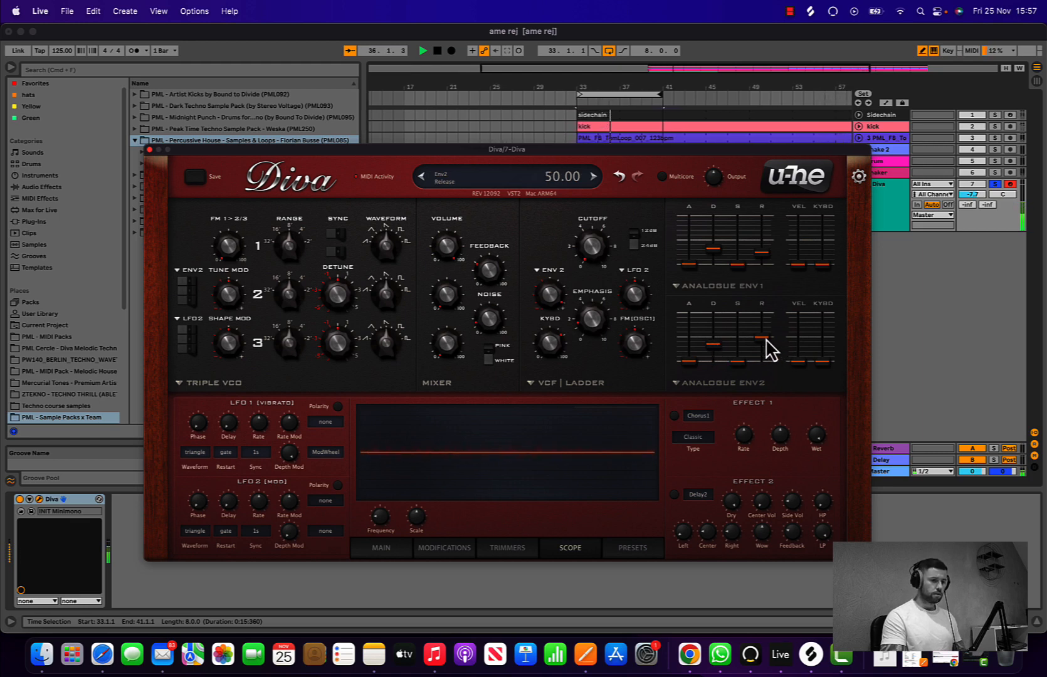
left_click_drag(766, 339, 825, 367)
left_click_drag(825, 267, 825, 253)
left_click_drag(552, 302, 552, 296)
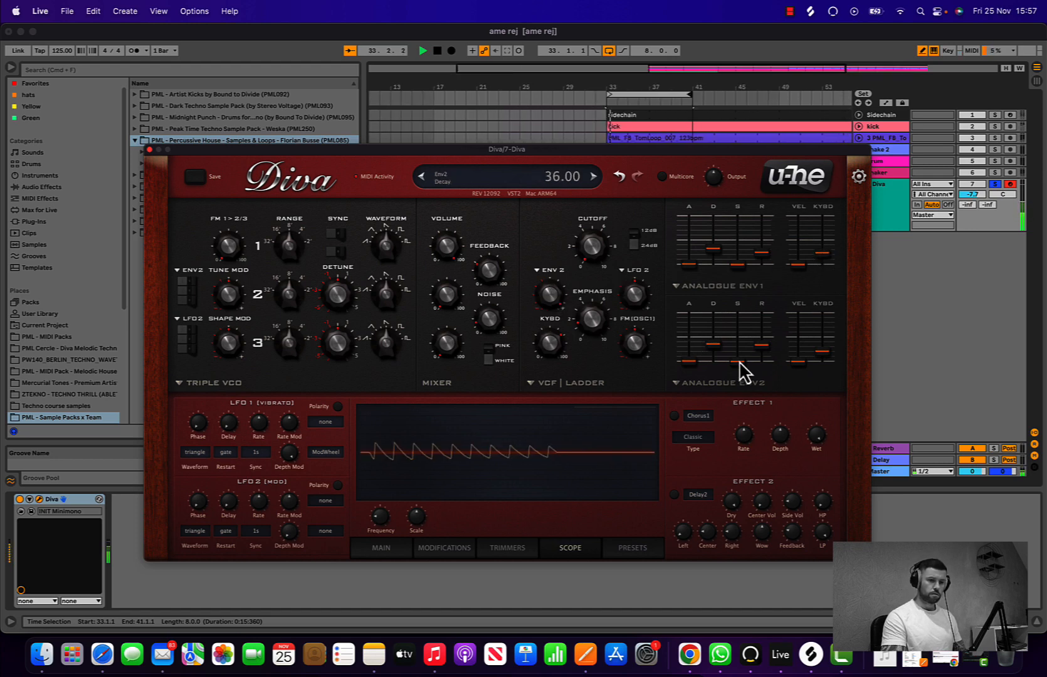
left_click_drag(708, 349, 709, 348)
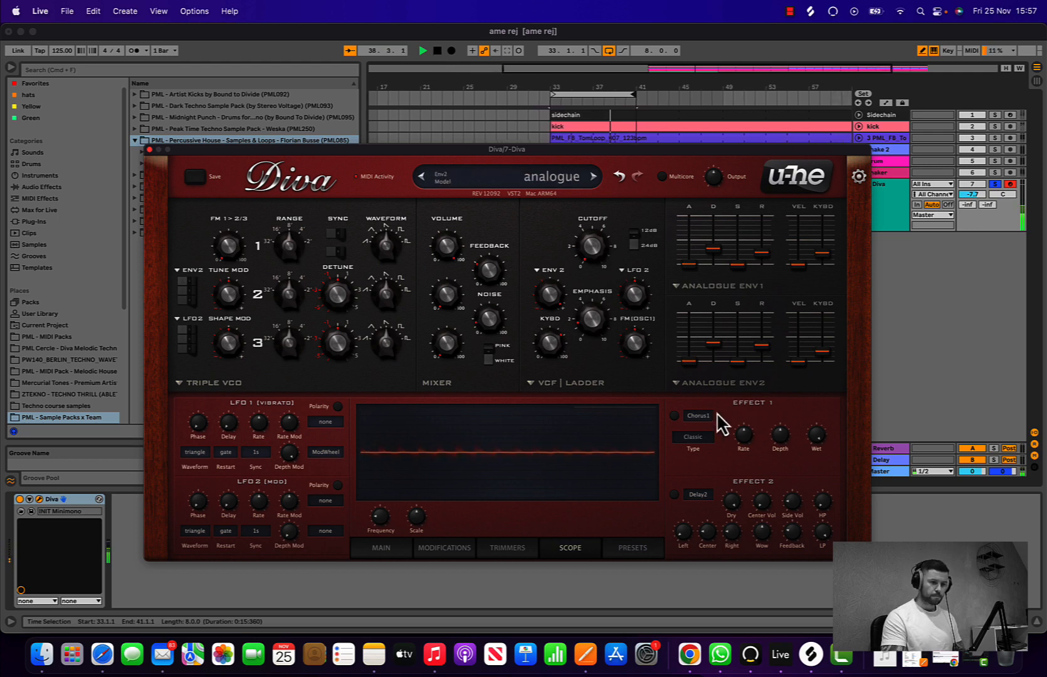
- Change effect 1 from Chorus1 to Delay1 and switch it on
left_click(696, 418)
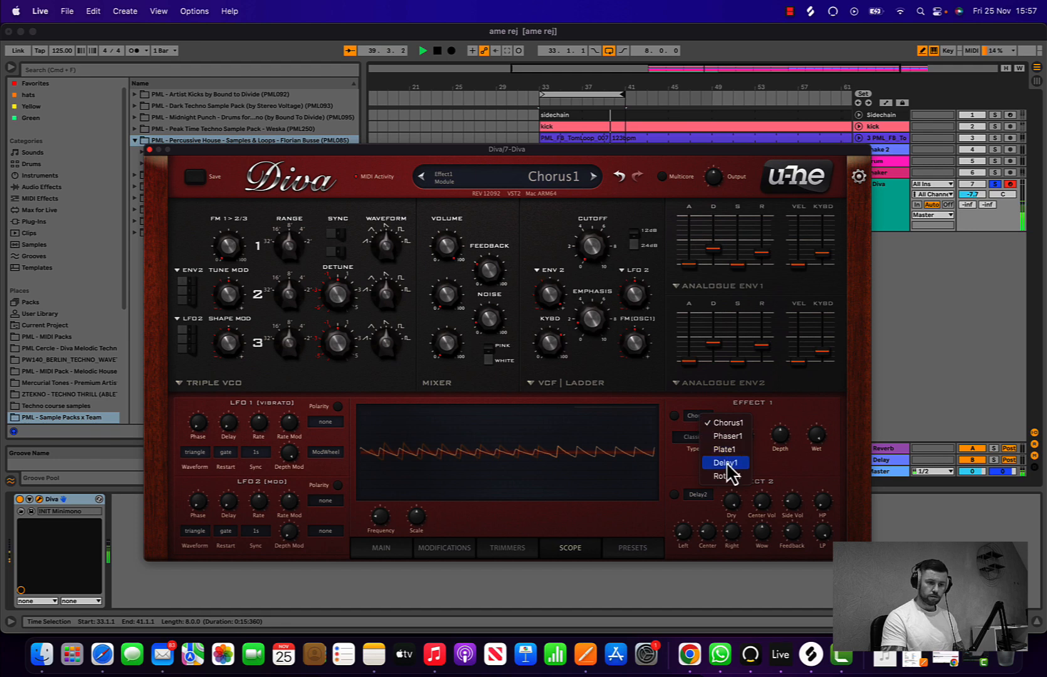
left_click(722, 464)
left_click(674, 415)
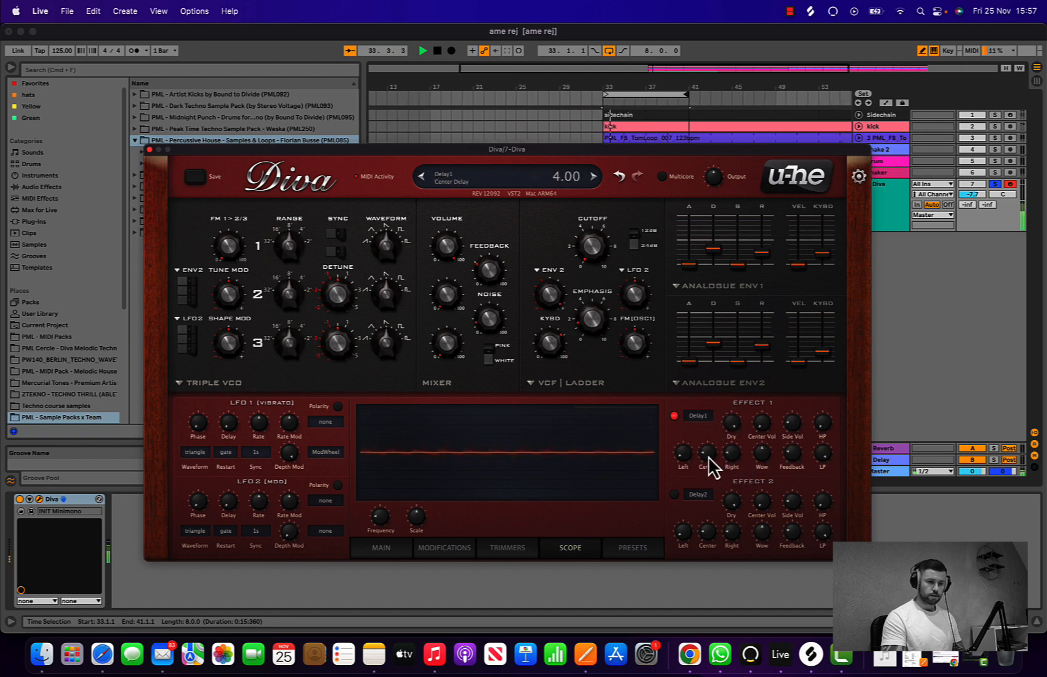
- Shorten Delay1's center delay time and adjust its high-pass filter and side volume
scroll(708, 459, "down", 12)
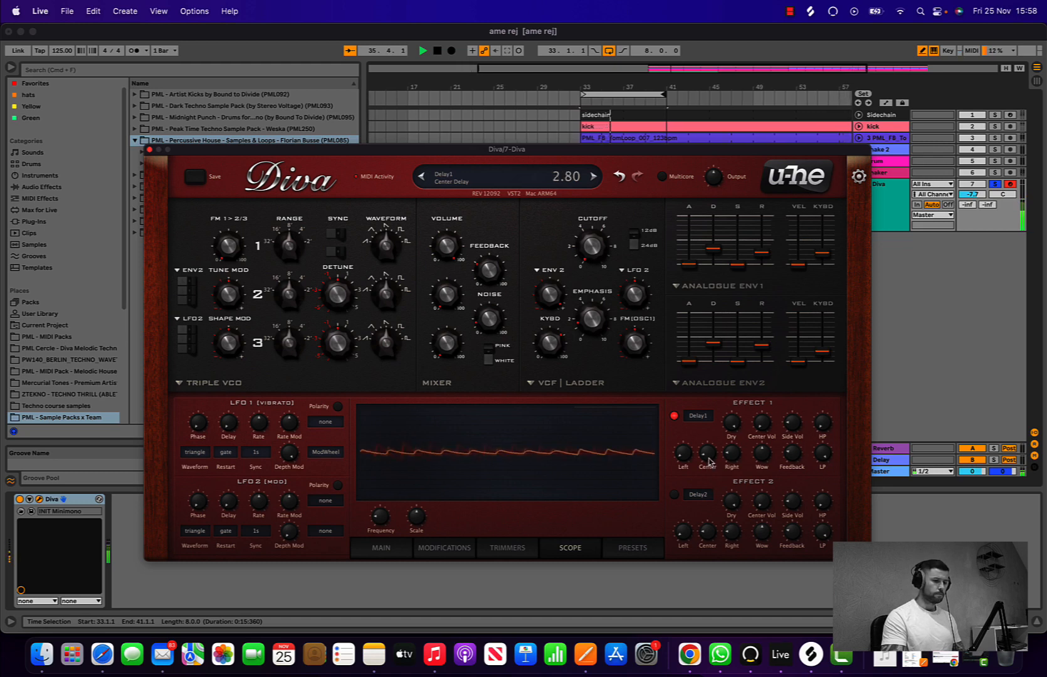
scroll(709, 460, "down", 3)
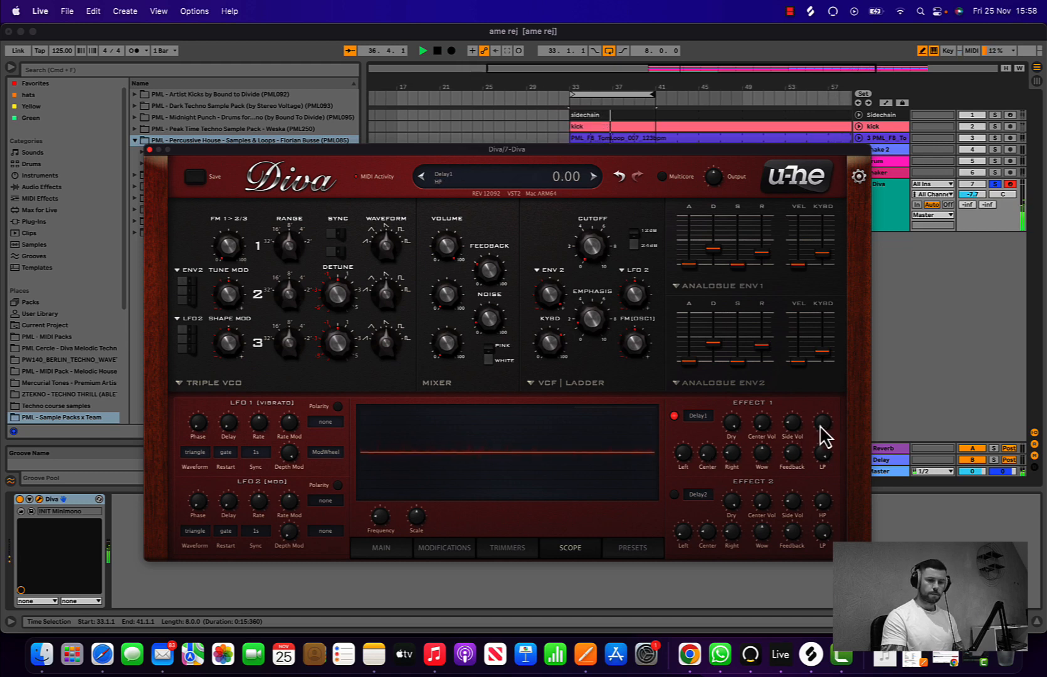
scroll(796, 430, "down", 7)
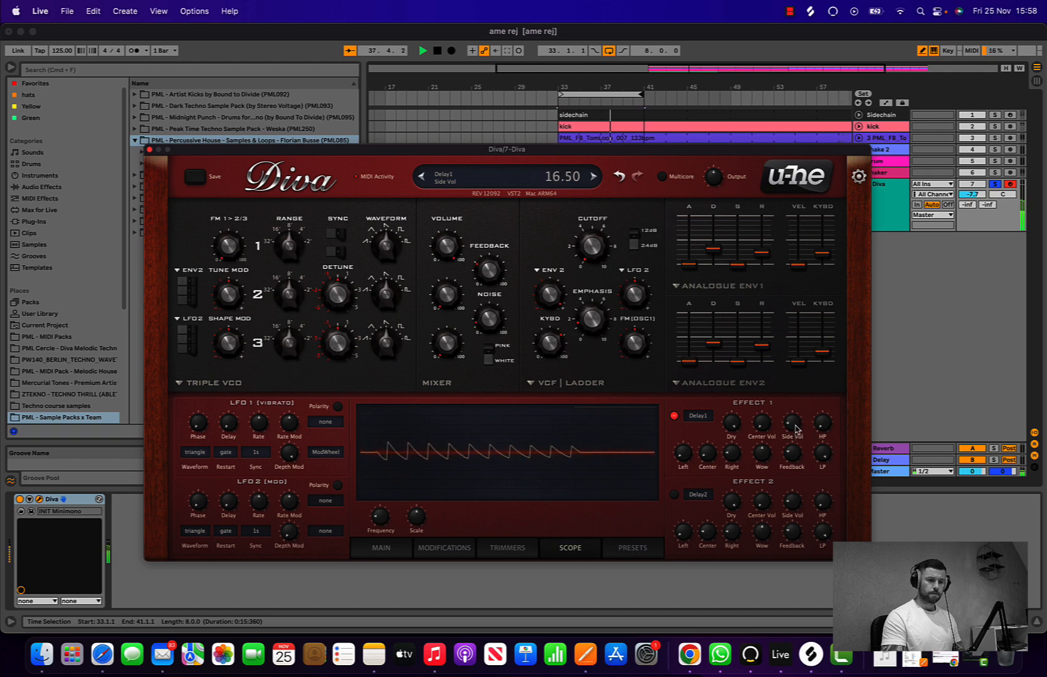
scroll(708, 468, "down", 5)
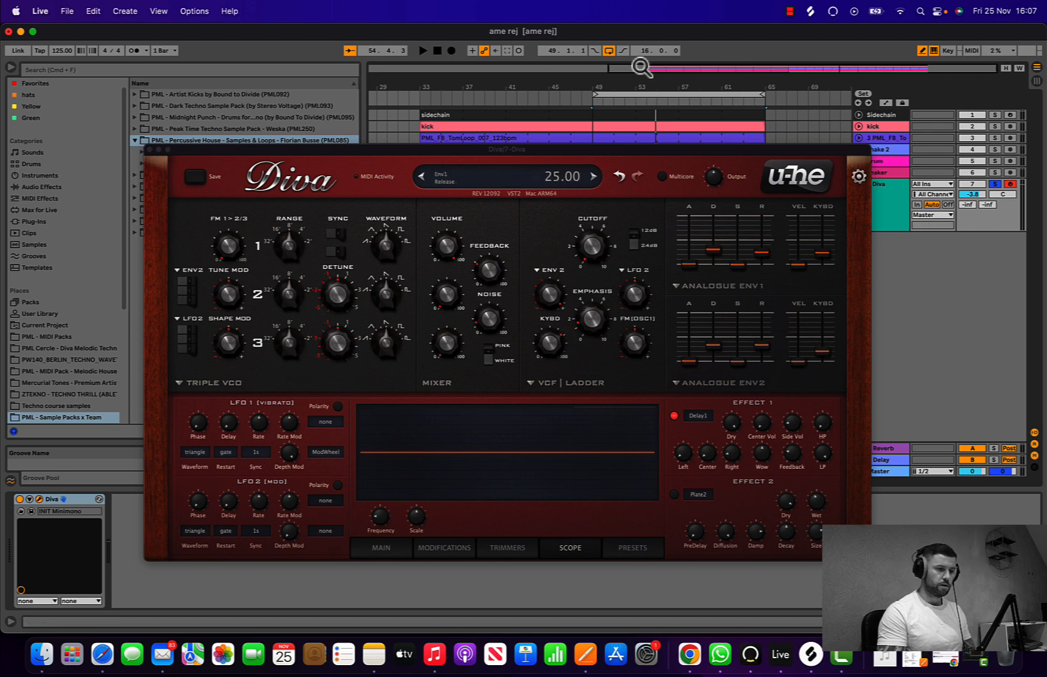
- Start playback, switch on the Plate2 reverb in effect 2, set its wet level to about 31 and adjust its size
left_click(422, 50)
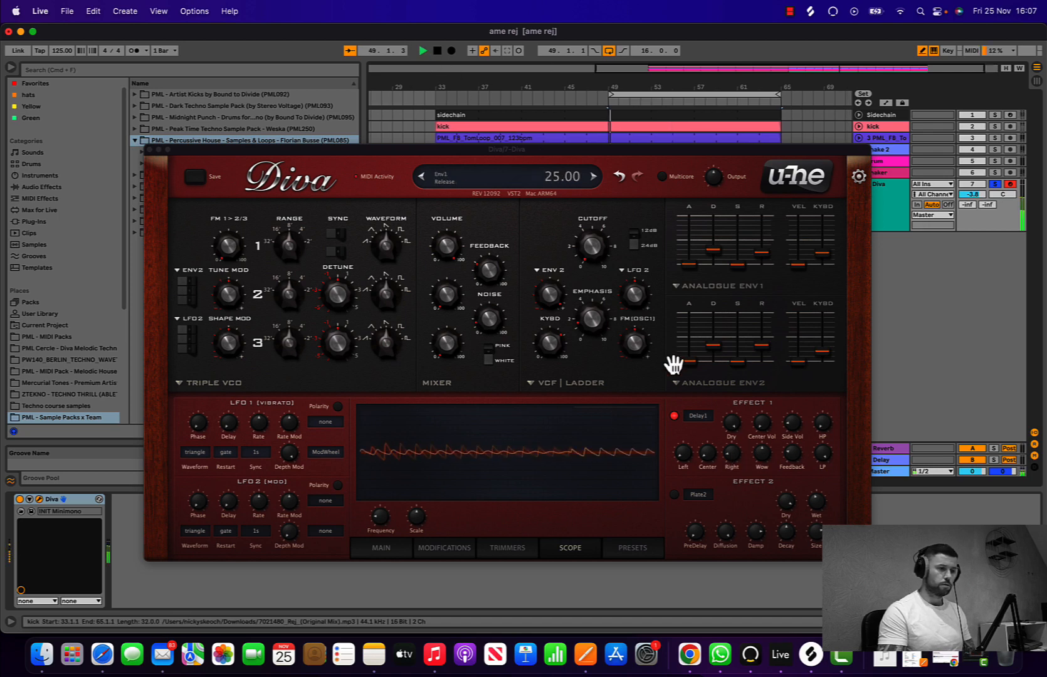
left_click(673, 496)
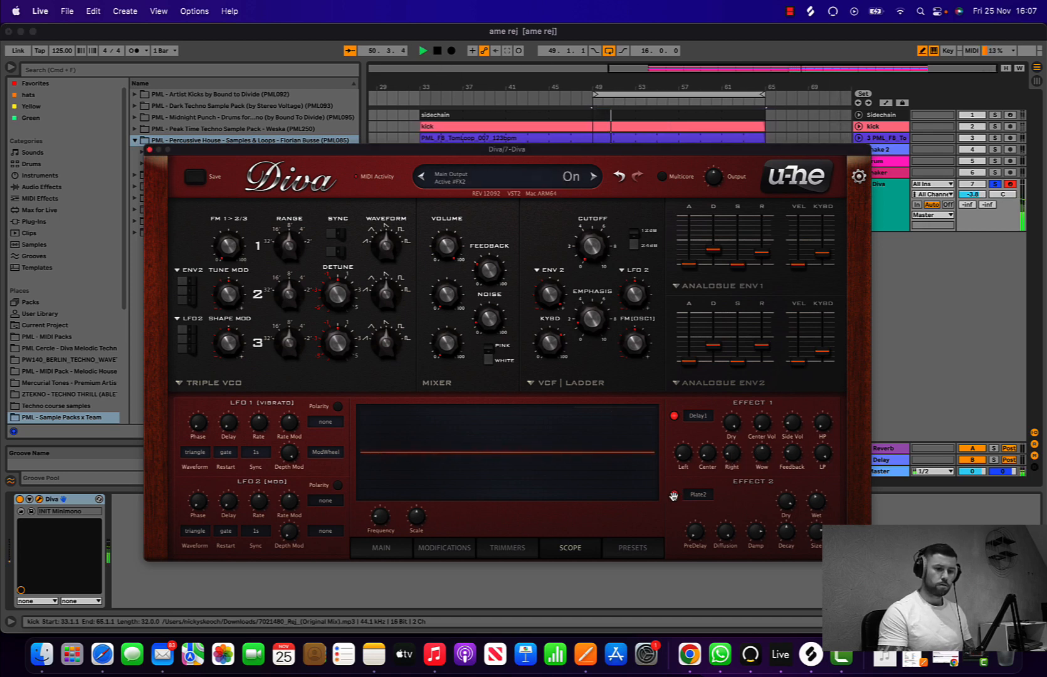
mouse_move(816, 499)
left_click_drag(818, 501, 814, 513)
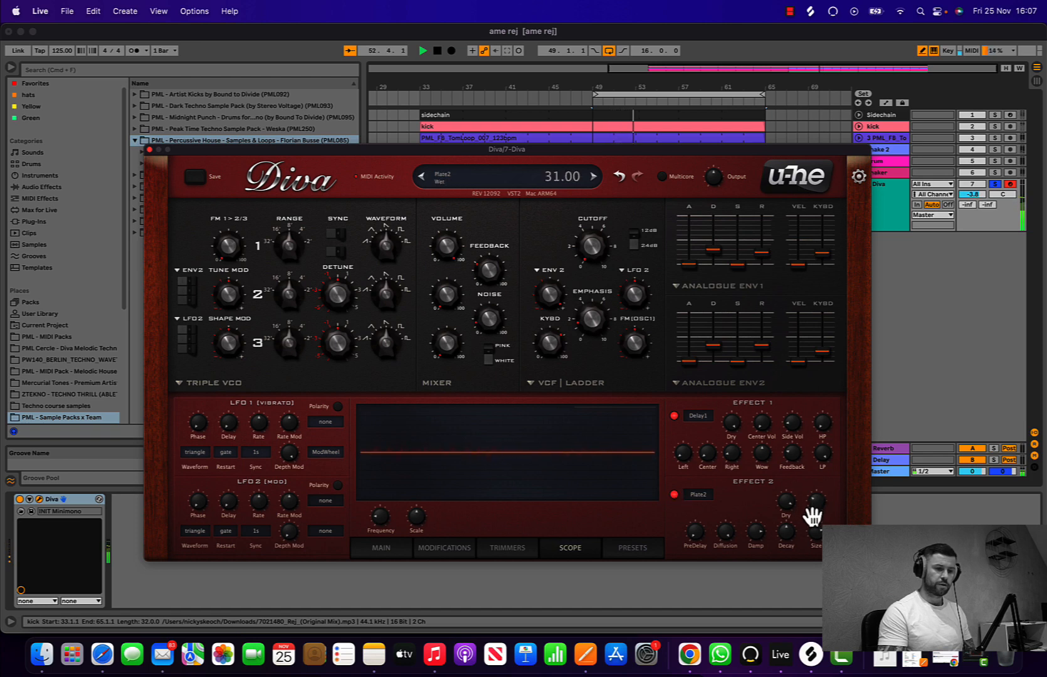
left_click_drag(811, 530, 811, 540)
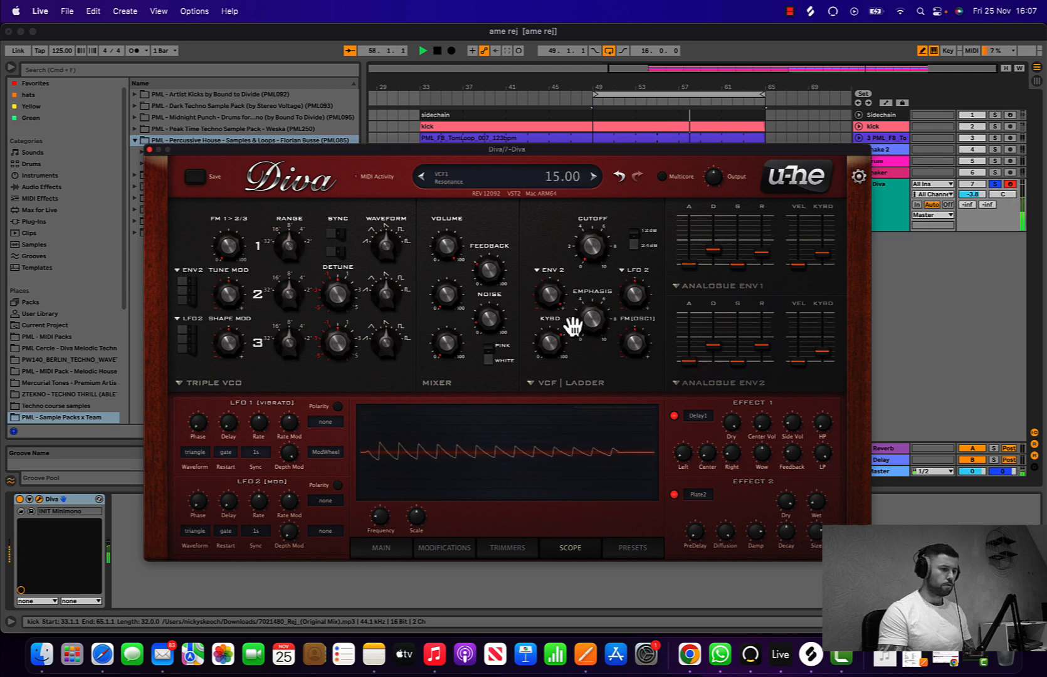
- Set the noise volume to 23.50, fine-tune envelope 2's decay and set the filter FM to 0.00
mouse_move(501, 322)
left_mouse_down()
mouse_move(495, 269)
mouse_move(488, 312)
left_mouse_up()
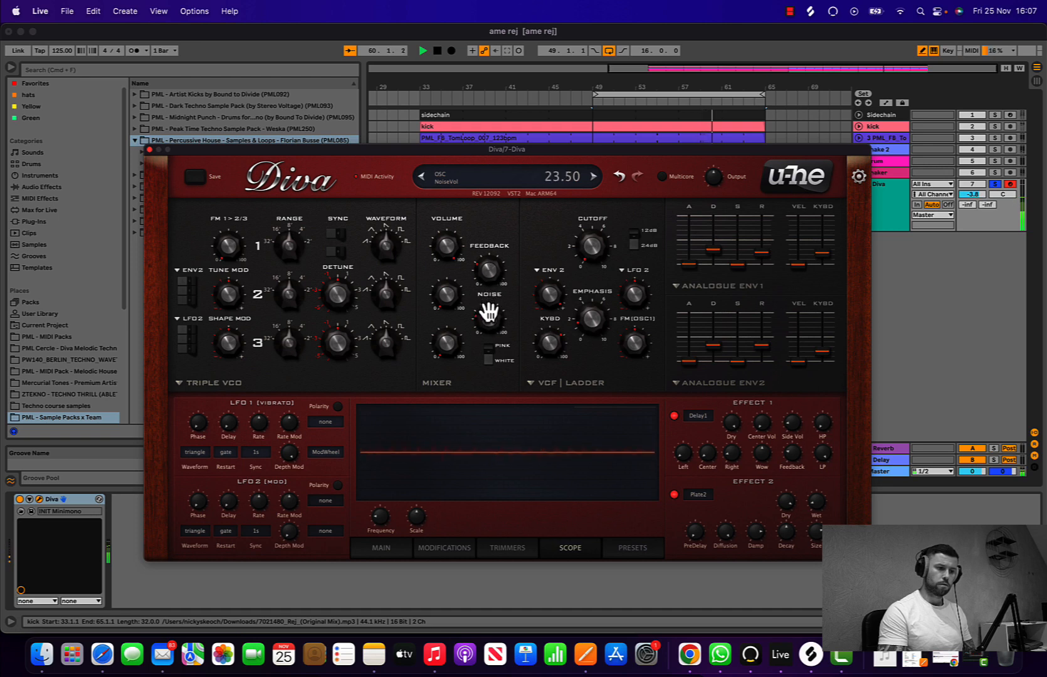
left_click_drag(713, 349, 710, 348)
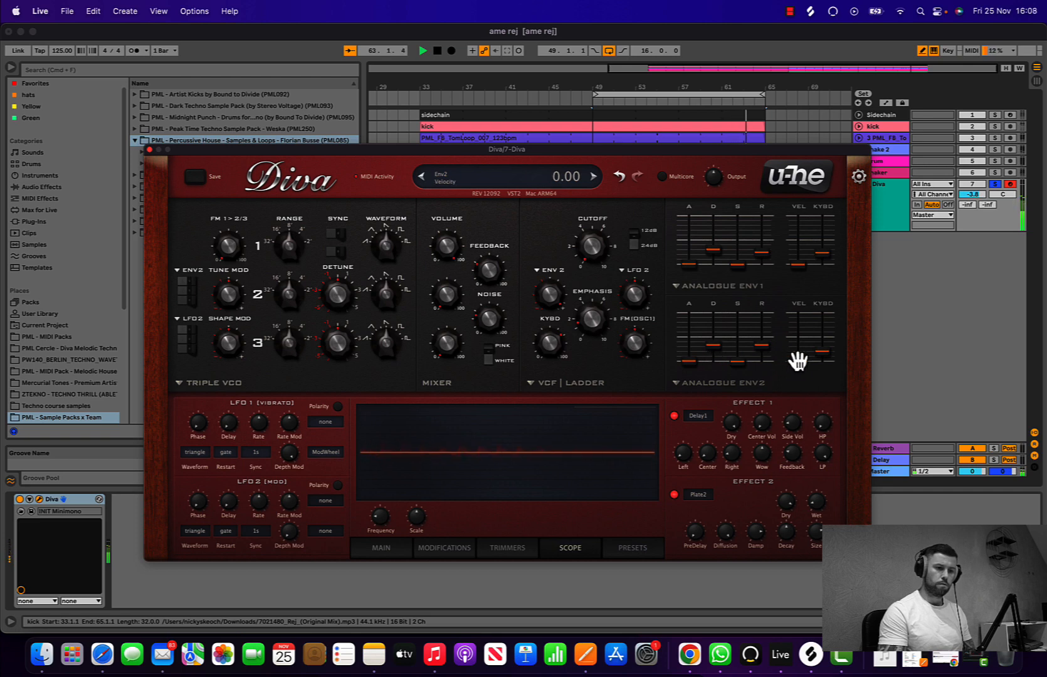
mouse_move(631, 343)
left_mouse_down()
mouse_move(635, 325)
mouse_move(627, 342)
left_mouse_up()
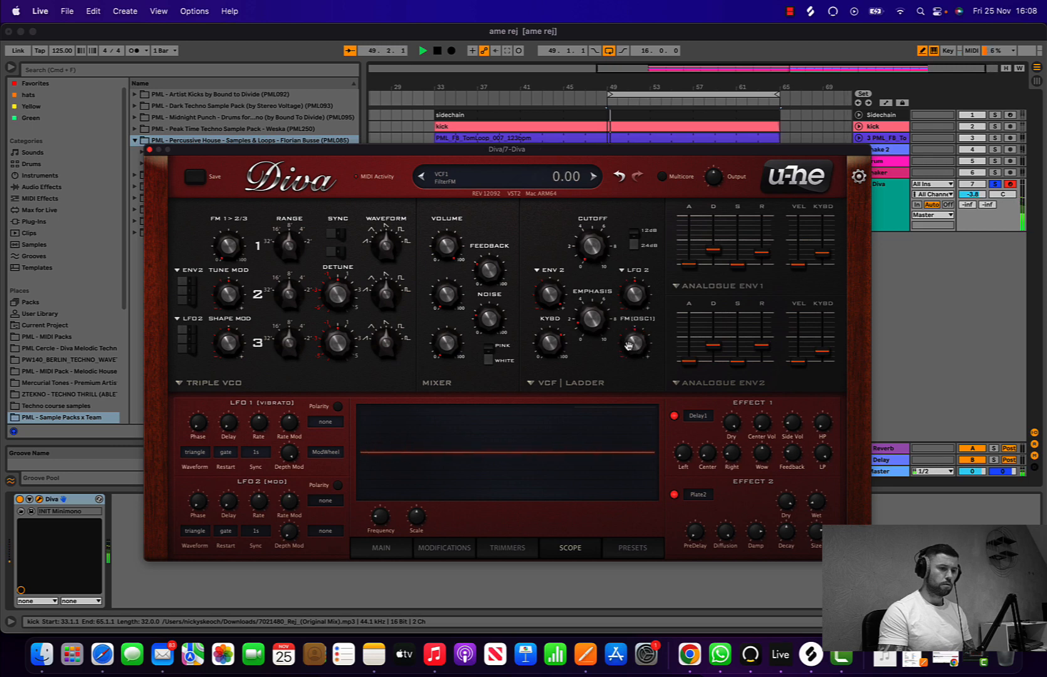
- Set the filter's envelope 2 modulation depth to about 82 and its emphasis to 11.00
left_click_drag(553, 296, 547, 301)
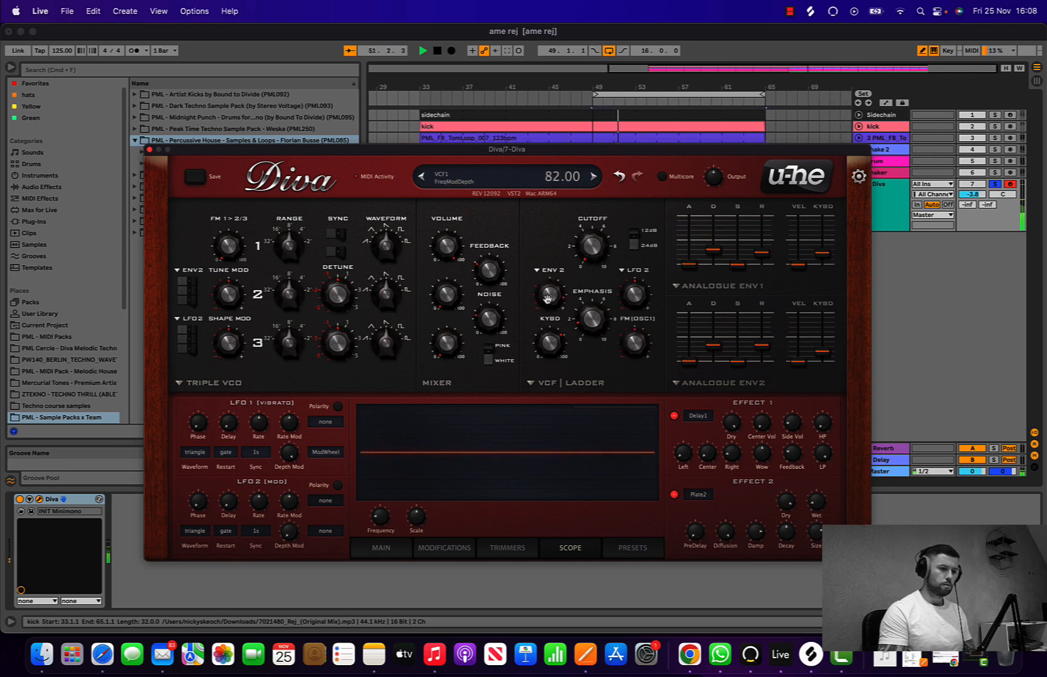
left_click_drag(547, 298, 548, 299)
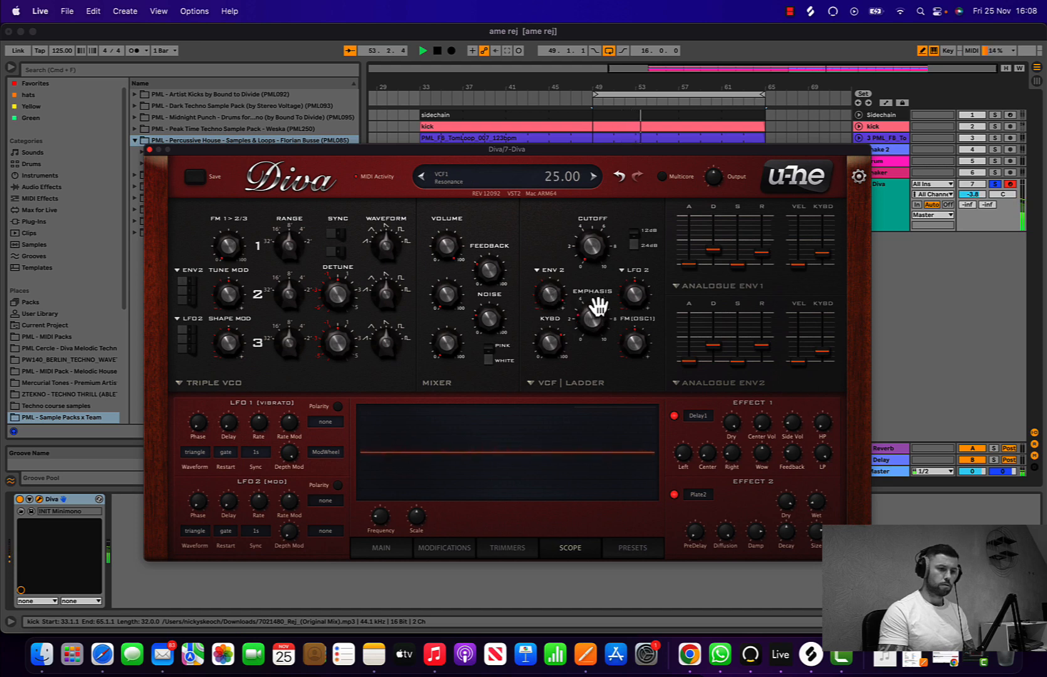
left_click_drag(598, 306, 599, 322)
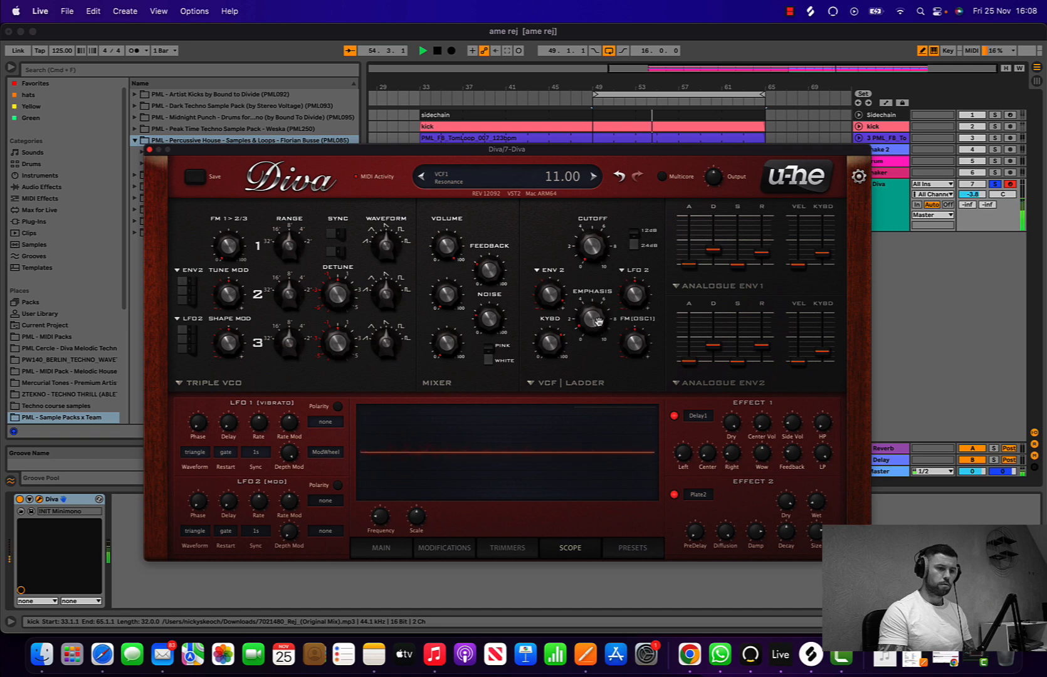
- Unsolo the Diva track to hear it with the drums and raise its volume to -1.7 dB
left_click(995, 183)
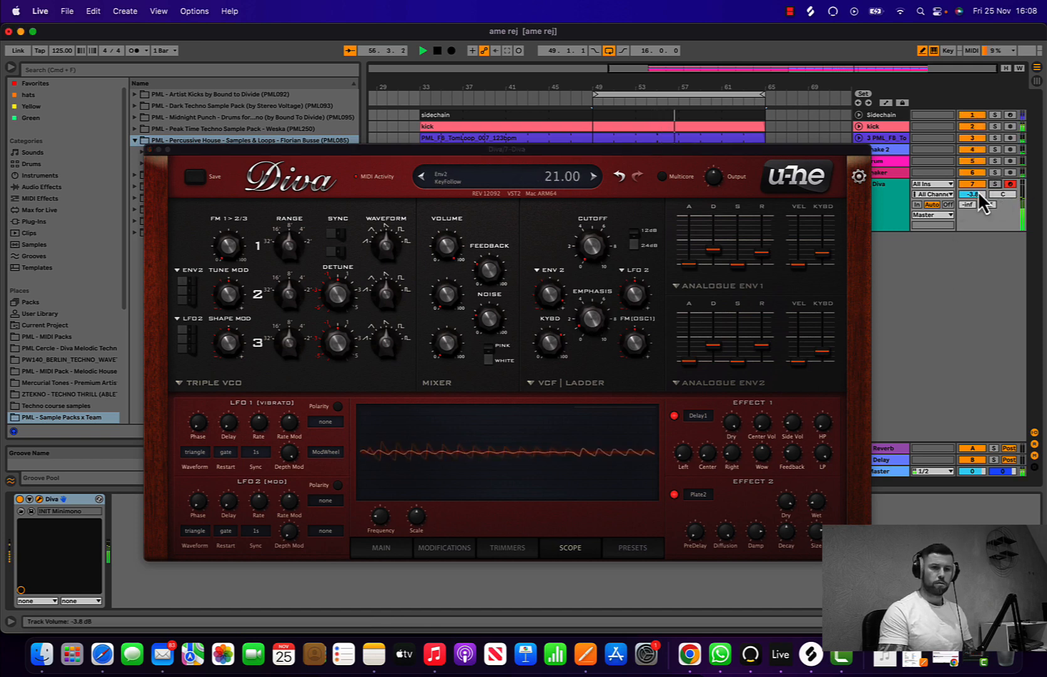
left_click_drag(979, 195, 980, 186)
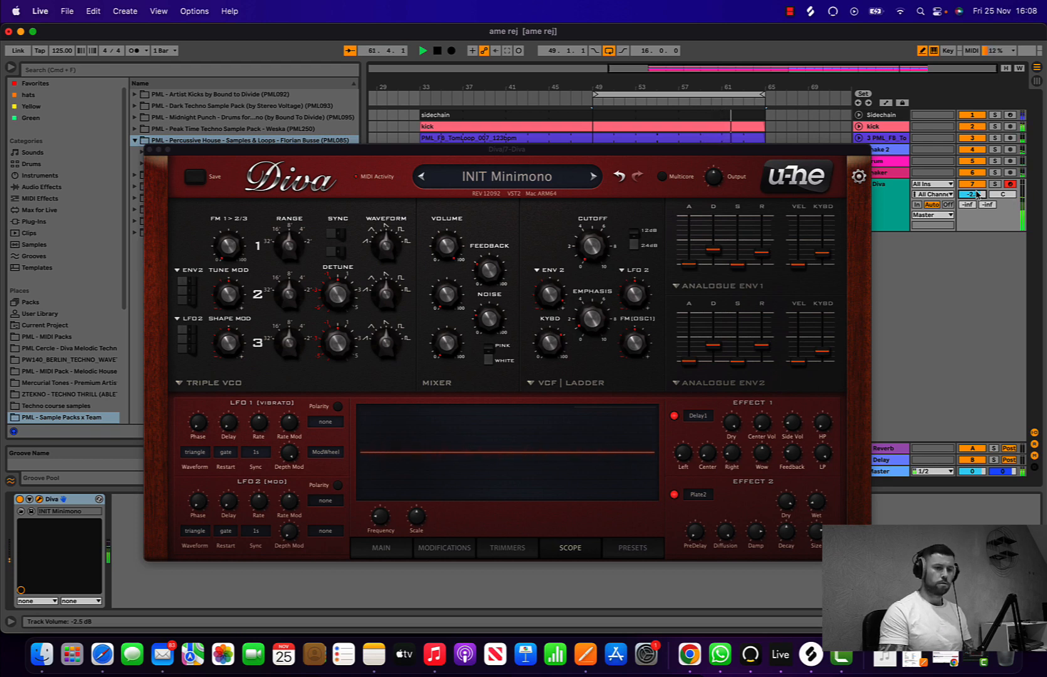
left_click_drag(976, 194, 976, 189)
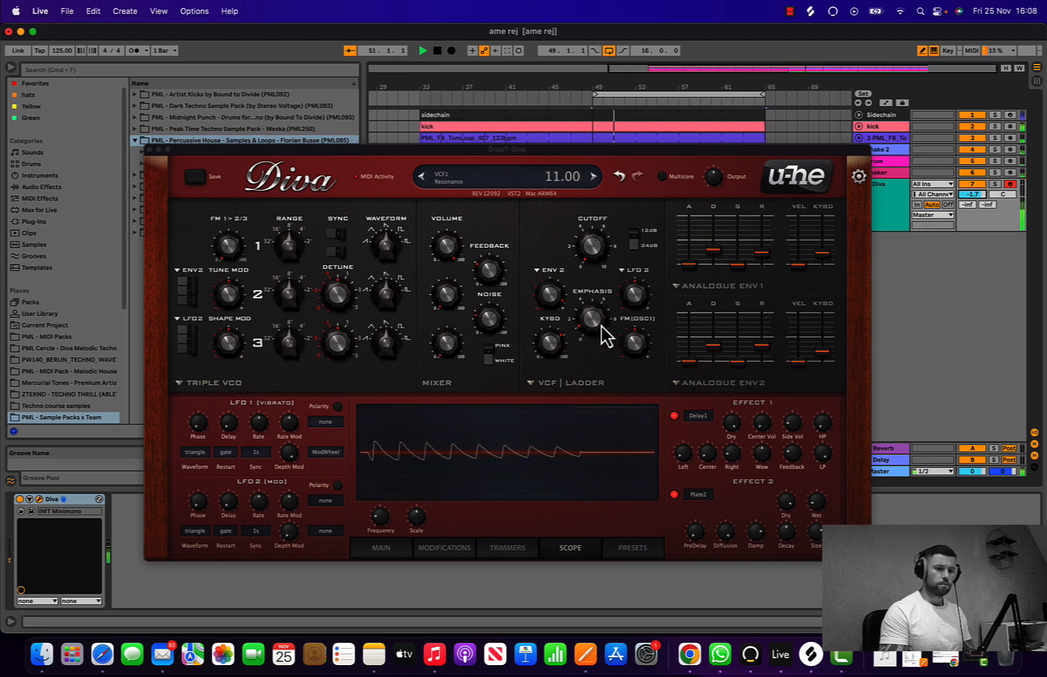
- Set the filter's envelope 2 modulation depth to 98.00 and its cutoff to 32.50
mouse_move(557, 279)
left_mouse_down()
mouse_move(551, 317)
mouse_move(549, 296)
left_mouse_up()
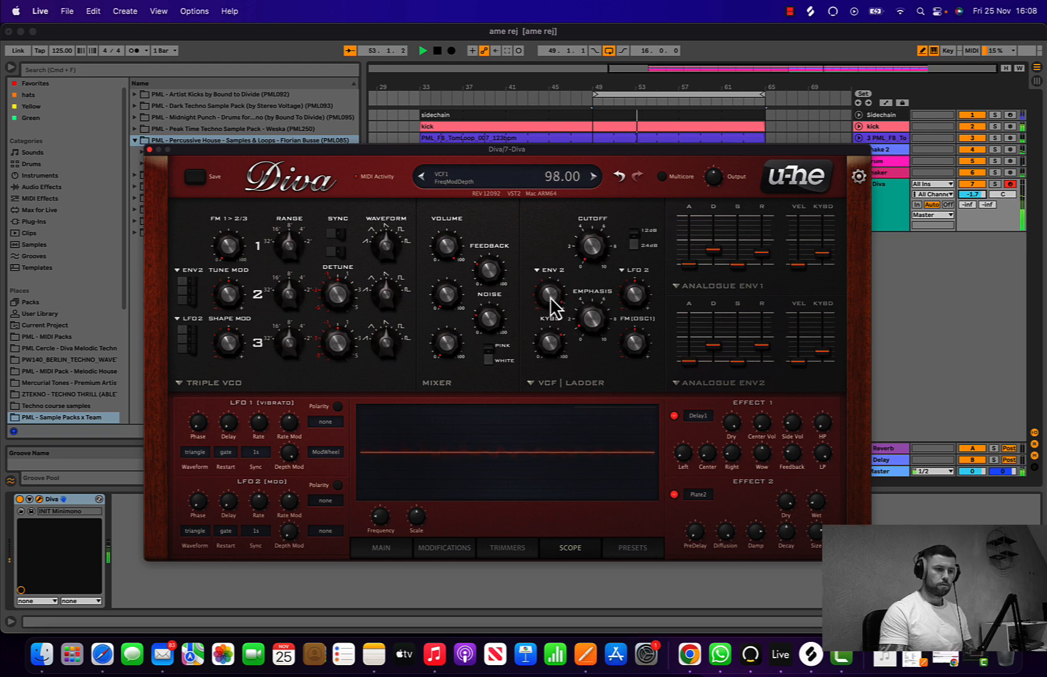
mouse_move(583, 249)
left_mouse_down()
mouse_move(582, 226)
mouse_move(585, 248)
left_mouse_up()
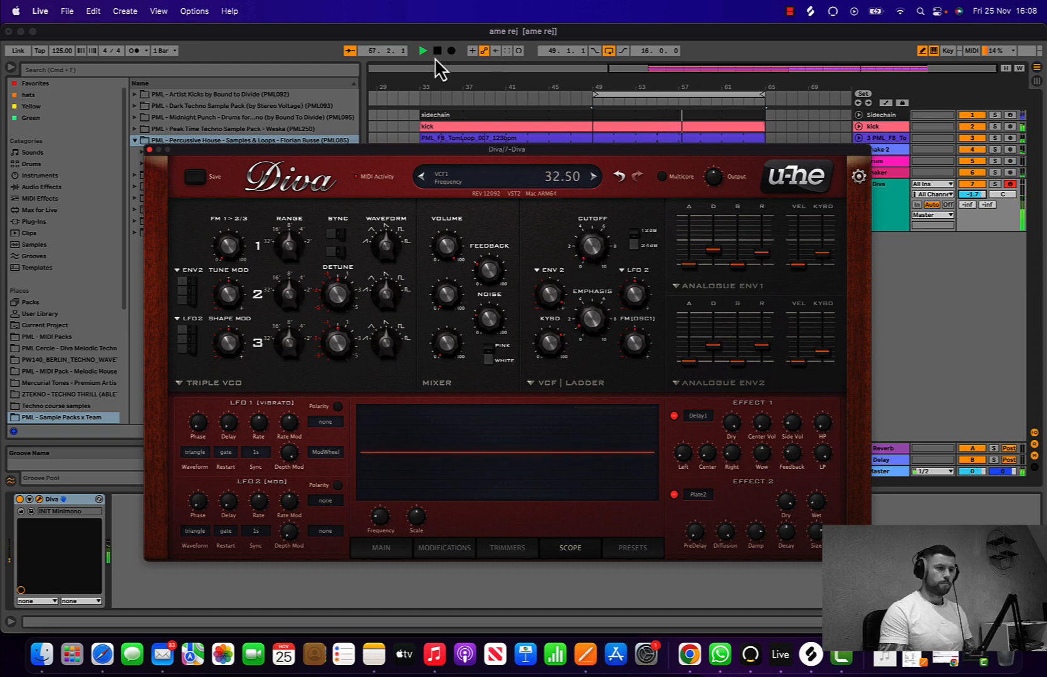